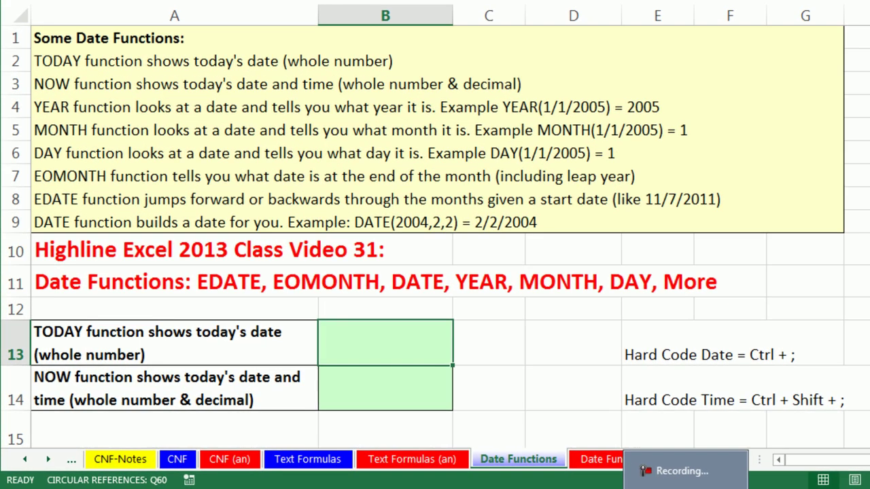
Step: Enter =TODAY() in B13 and =NOW() in B14, showing 11/7/2013 and 11/7/2013 18:21
{"action": "type", "text": "=tod"}
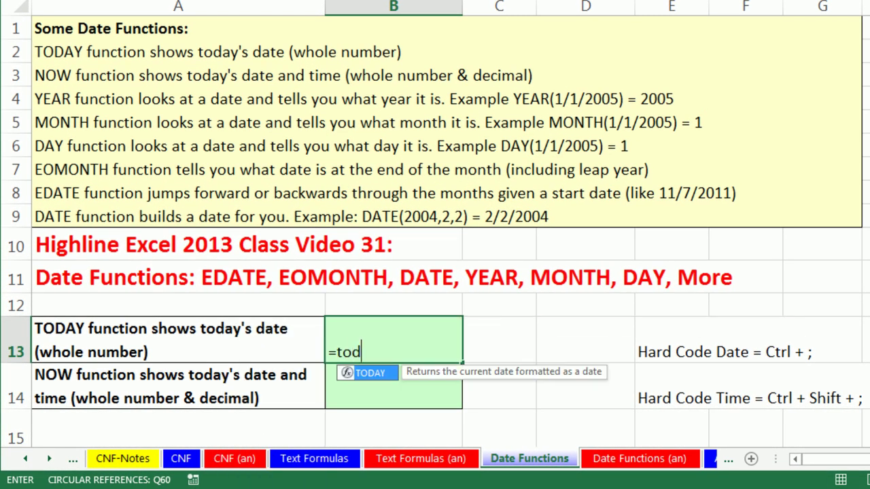
{"action": "key", "text": "Tab"}
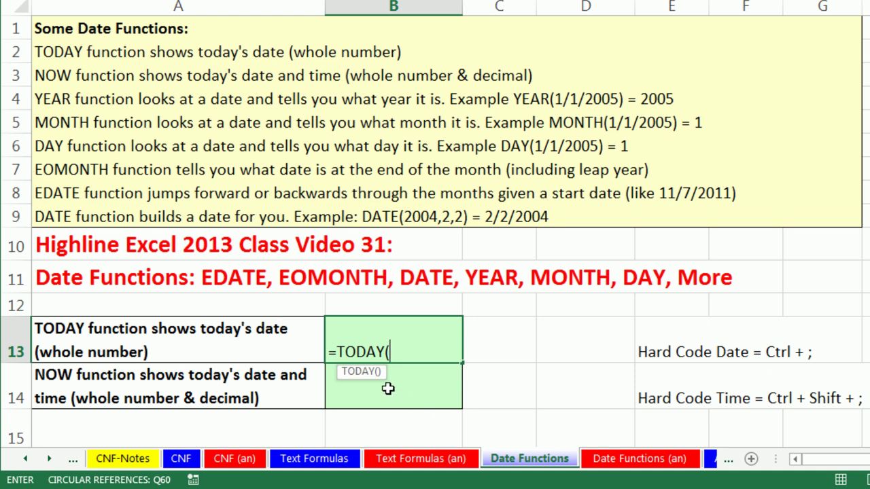
{"action": "key", "text": "ctrl+Return"}
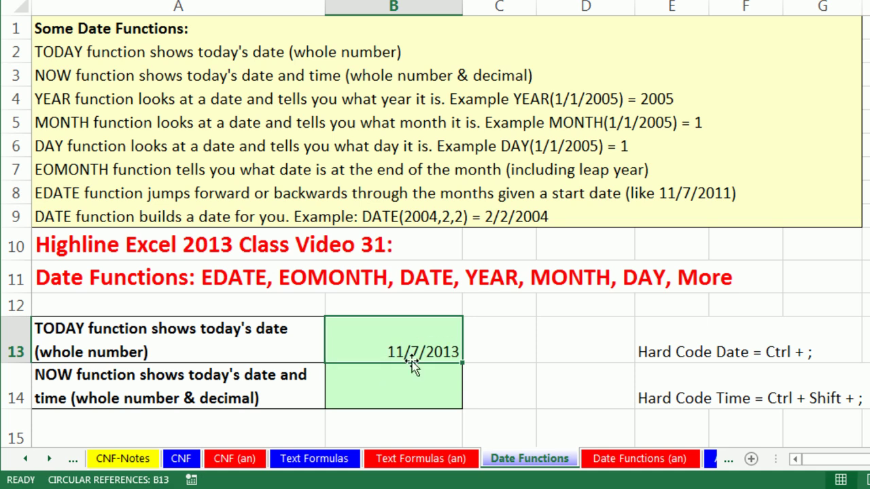
{"action": "left_click", "coordinate": [421, 380]}
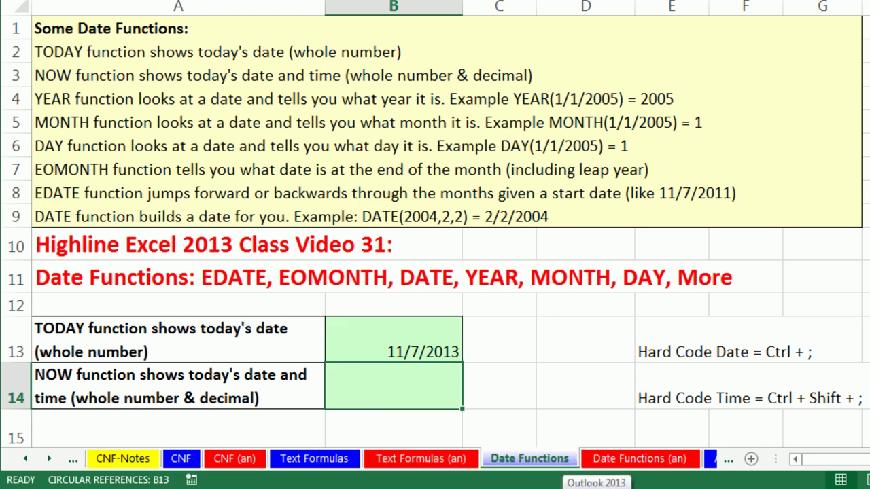
{"action": "type", "text": "=now"}
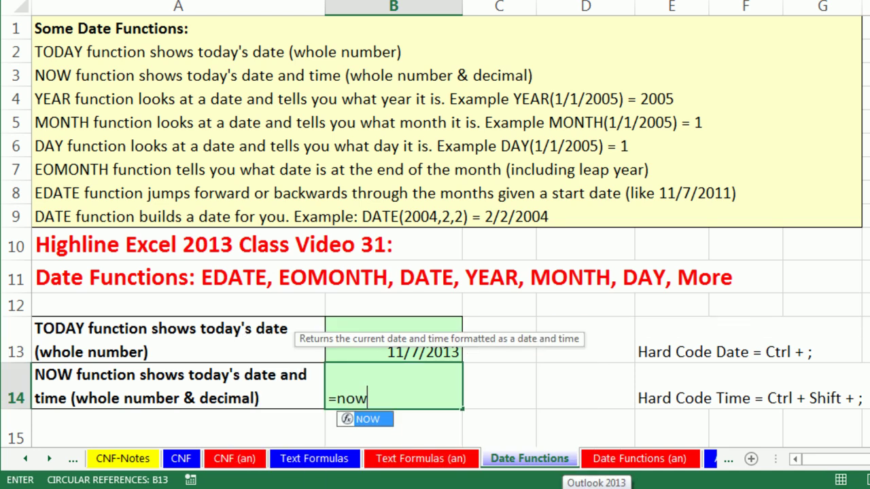
{"action": "key", "text": "Tab"}
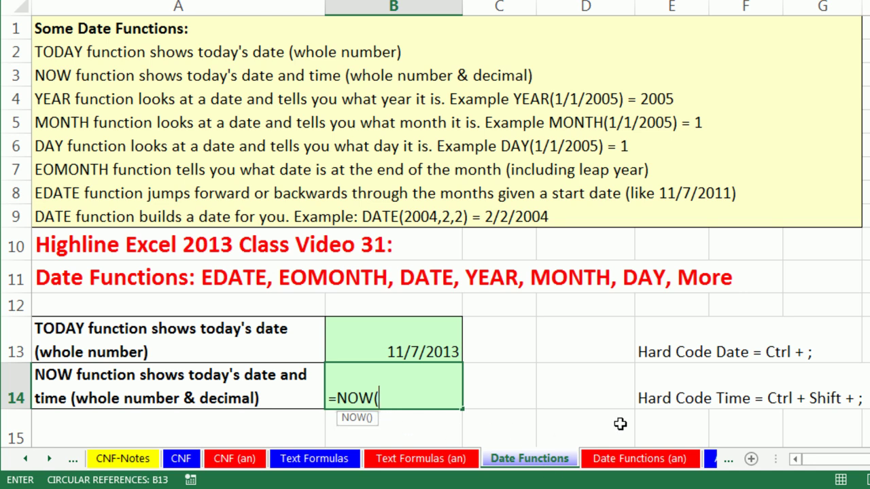
{"action": "key", "text": "Tab"}
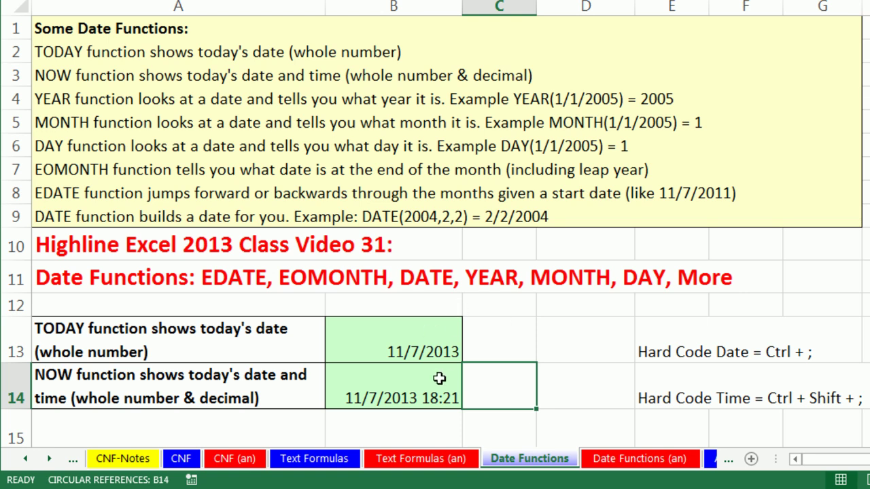
Step: Hard-code today's date 11/7/2013 in D13 and the time 6:21 PM in D14
{"action": "left_click", "coordinate": [574, 349]}
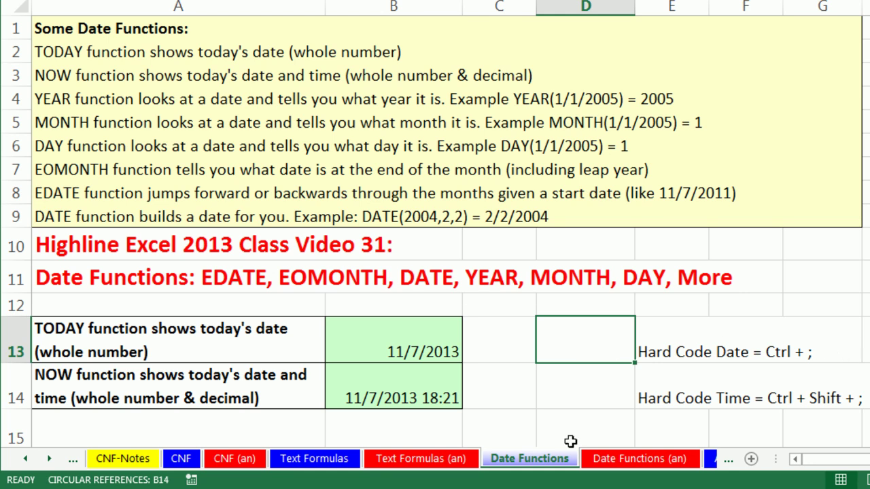
{"action": "key", "text": "ctrl+semicolon"}
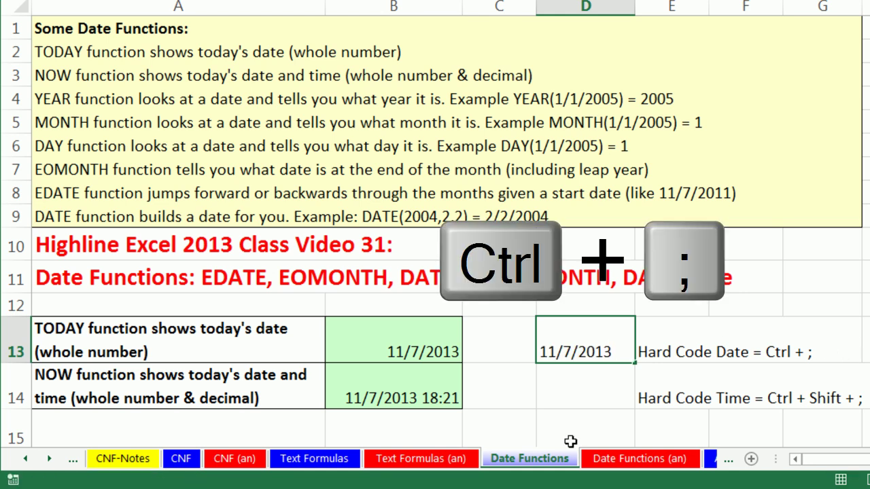
{"action": "key", "text": "Return"}
{"action": "key", "text": "ctrl+shift+semicolon"}
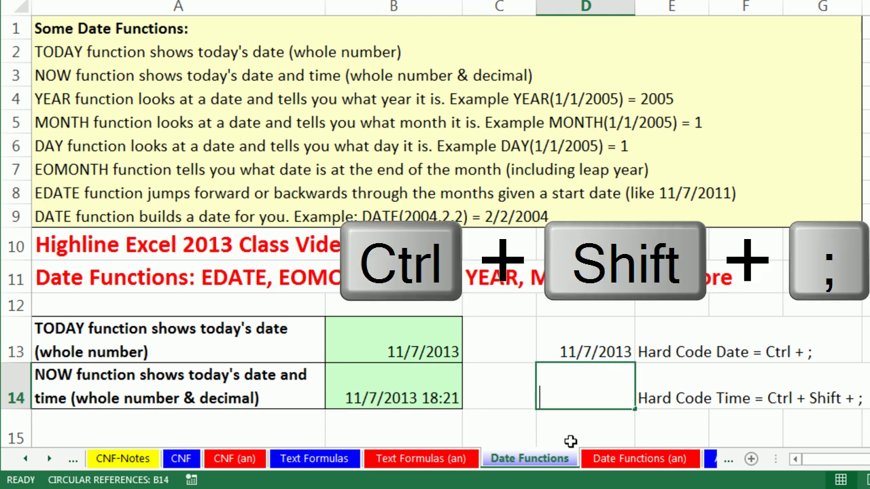
{"action": "key", "text": "Return"}
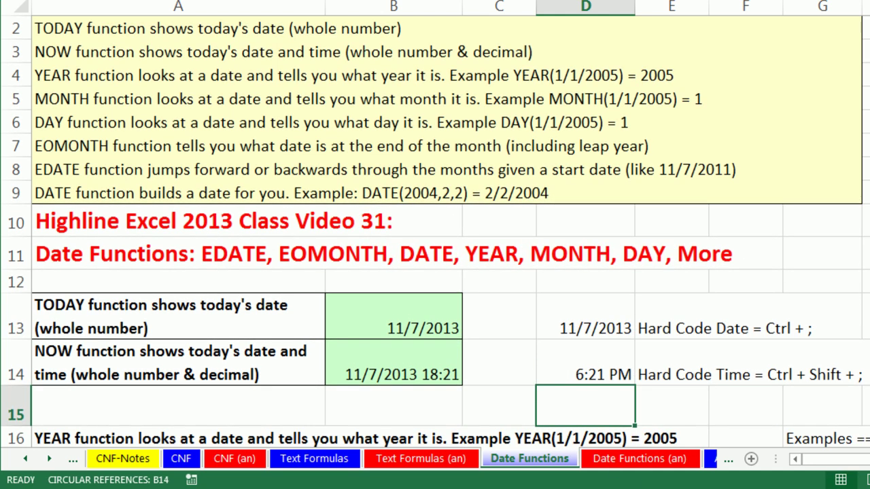
Step: Enter a fixed 11/7/2013 18:21 in H13 and widen column H to fit it
{"action": "left_click", "coordinate": [725, 355]}
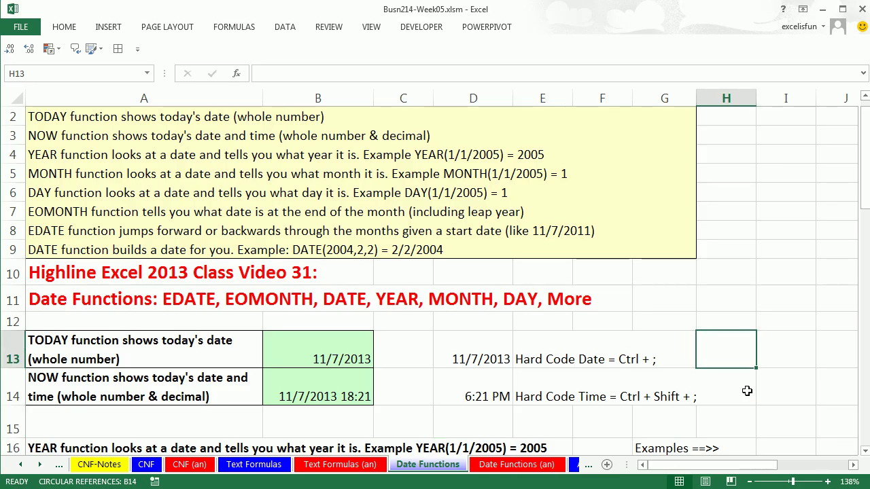
{"action": "key", "text": "ctrl+semicolon"}
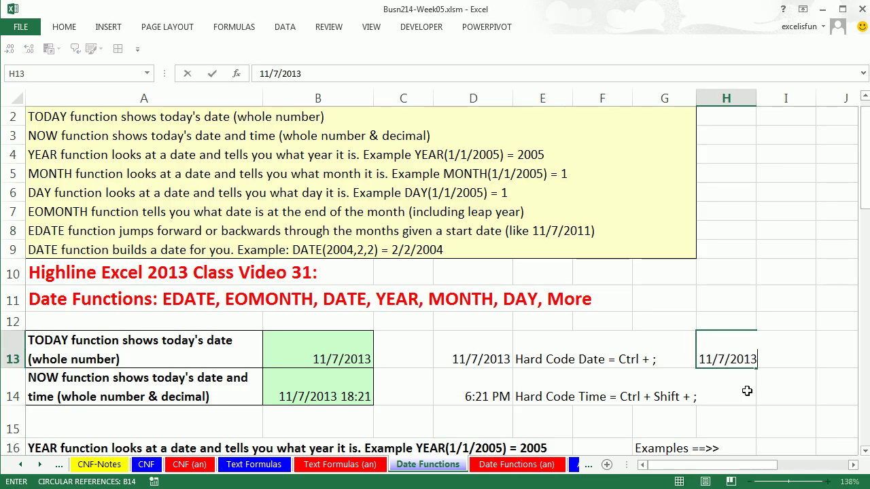
{"action": "key", "text": "ctrl+shift+semicolon"}
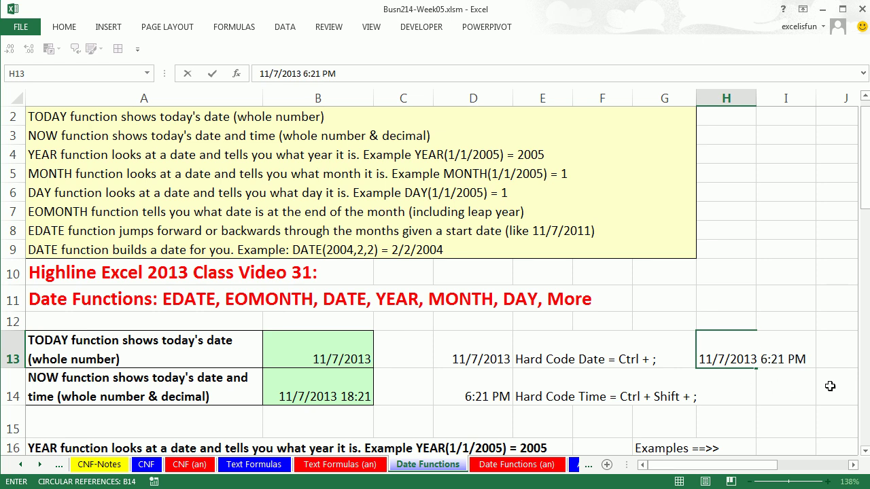
{"action": "key", "text": "Return"}
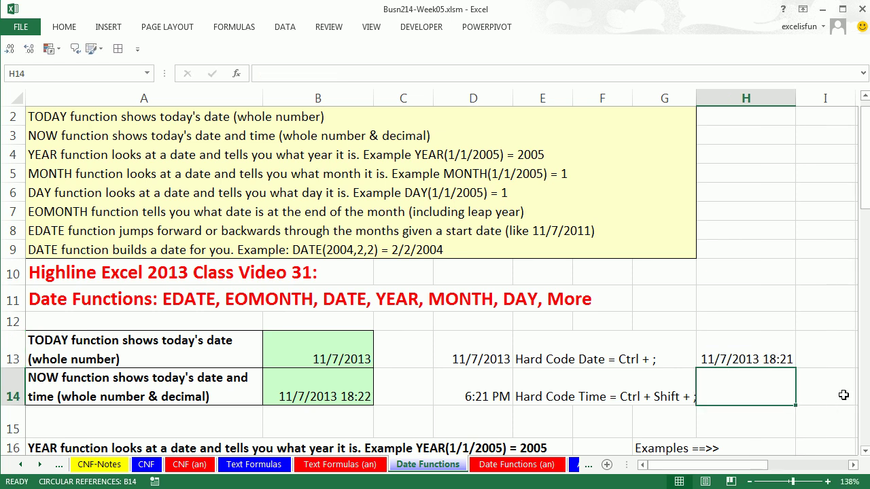
{"action": "left_click_drag", "start_coordinate": [793, 103], "coordinate": [810, 105]}
{"action": "left_click", "coordinate": [865, 451]}
Step: In the sales table's first YEAR cell R16, enter =YEAR(O16) to get 2009
{"action": "scroll", "coordinate": [865, 451], "scroll_direction": "down", "scroll_amount": 2}
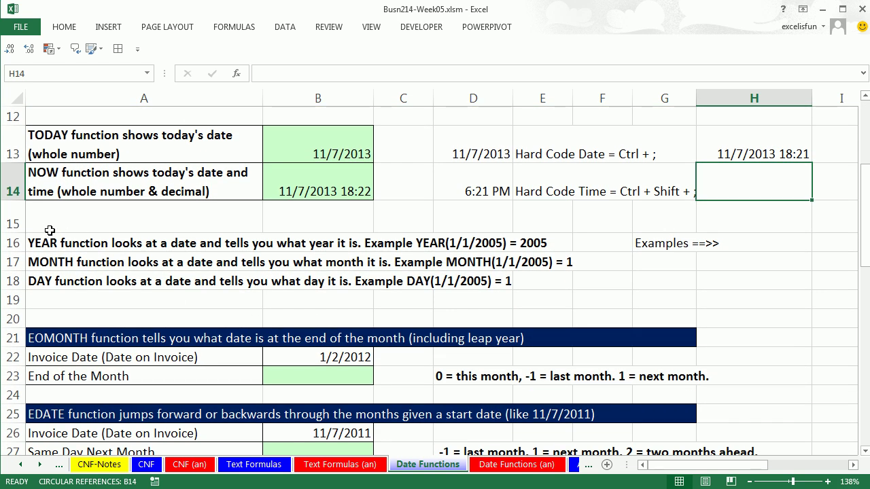
{"action": "left_click", "coordinate": [853, 468]}
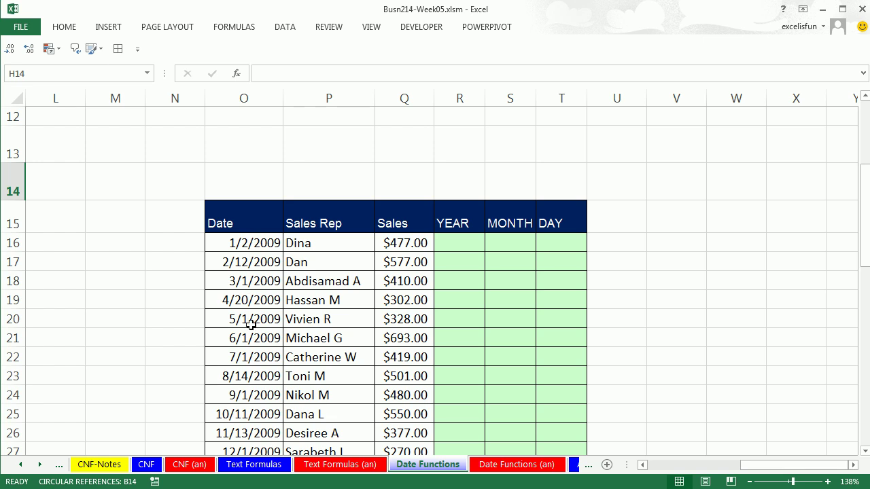
{"action": "left_click", "coordinate": [462, 245]}
{"action": "left_click", "coordinate": [504, 249]}
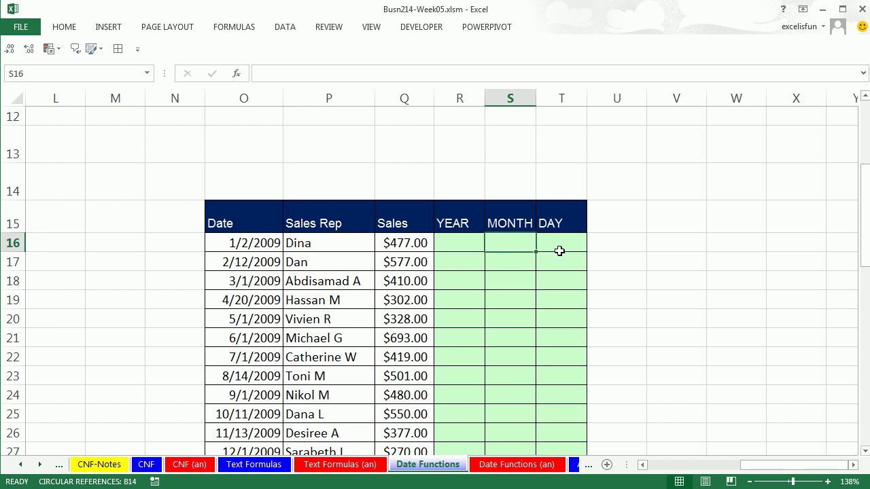
{"action": "left_click", "coordinate": [562, 249]}
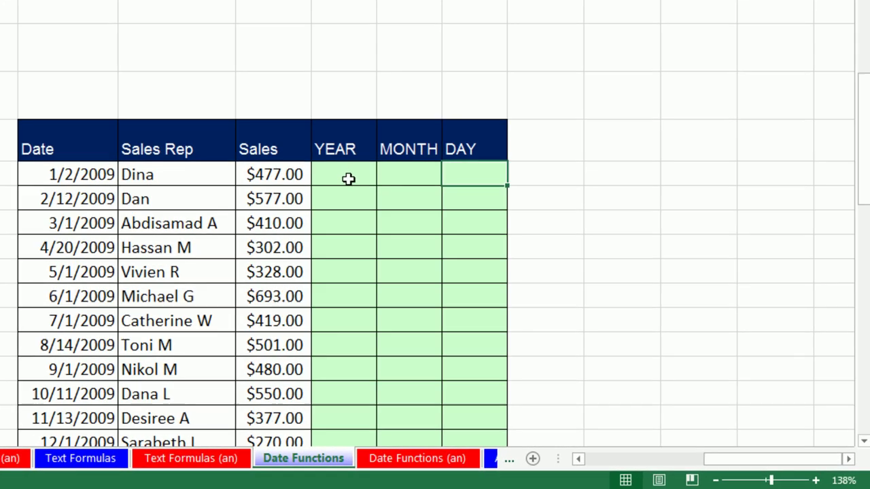
{"action": "left_click", "coordinate": [462, 246]}
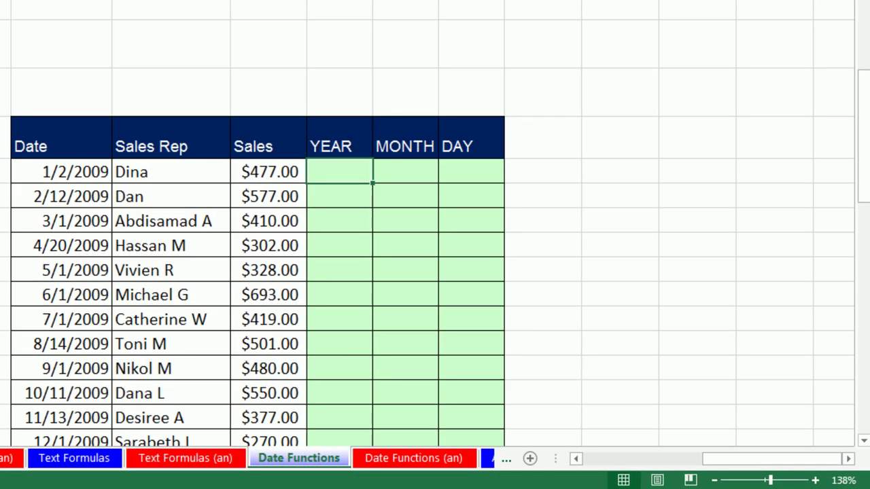
{"action": "type", "text": "=year"}
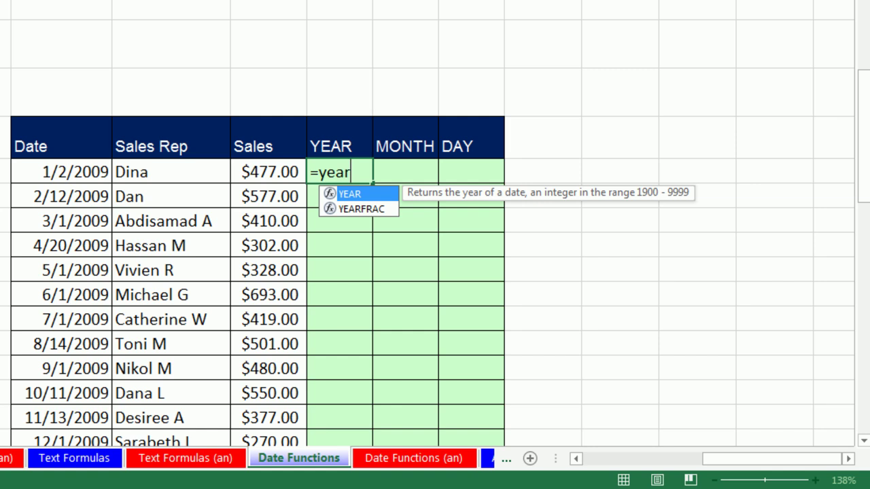
{"action": "key", "text": "Tab"}
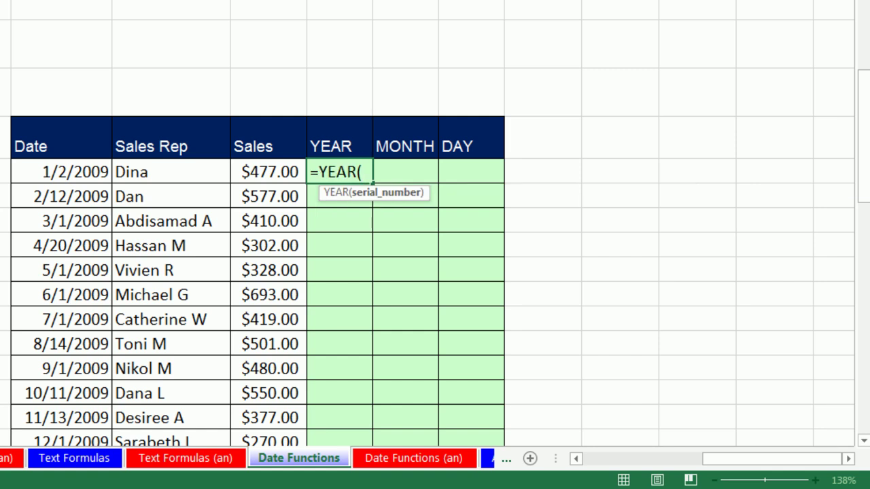
{"action": "left_click", "coordinate": [44, 178]}
{"action": "key", "text": "ctrl+Return"}
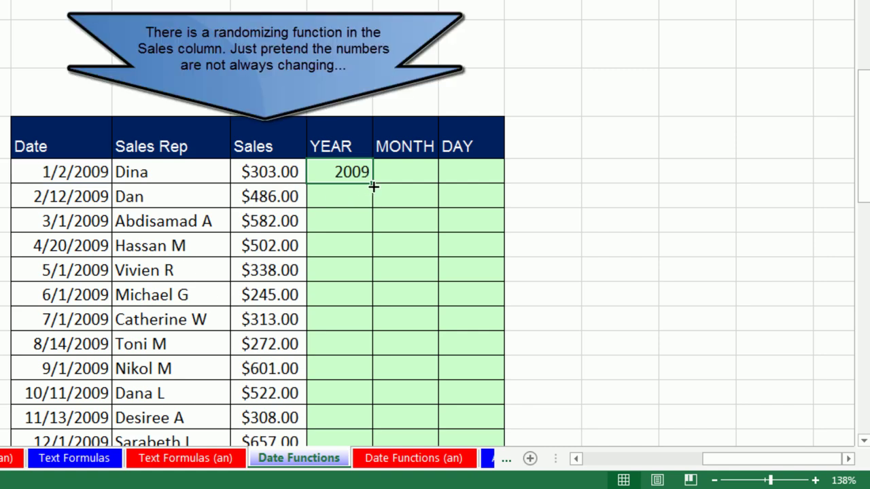
Step: Copy the YEAR formula down all 45 rows of the table
{"action": "double_click", "coordinate": [372, 185]}
{"action": "scroll", "coordinate": [380, 197], "scroll_direction": "down", "scroll_amount": 7}
{"action": "scroll", "coordinate": [391, 309], "scroll_direction": "up", "scroll_amount": 1}
{"action": "scroll", "coordinate": [391, 312], "scroll_direction": "up", "scroll_amount": 6}
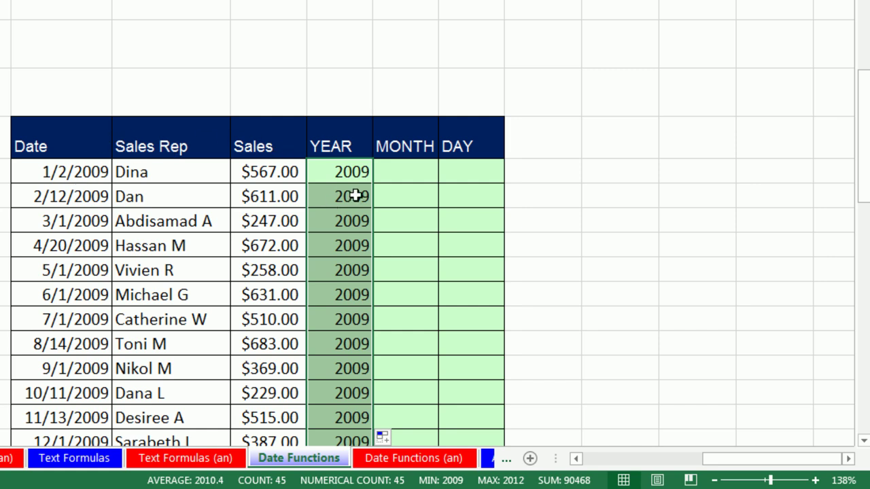
Step: Enter a MONTH formula on the first date and fill it down the MONTH column
{"action": "left_click", "coordinate": [410, 176]}
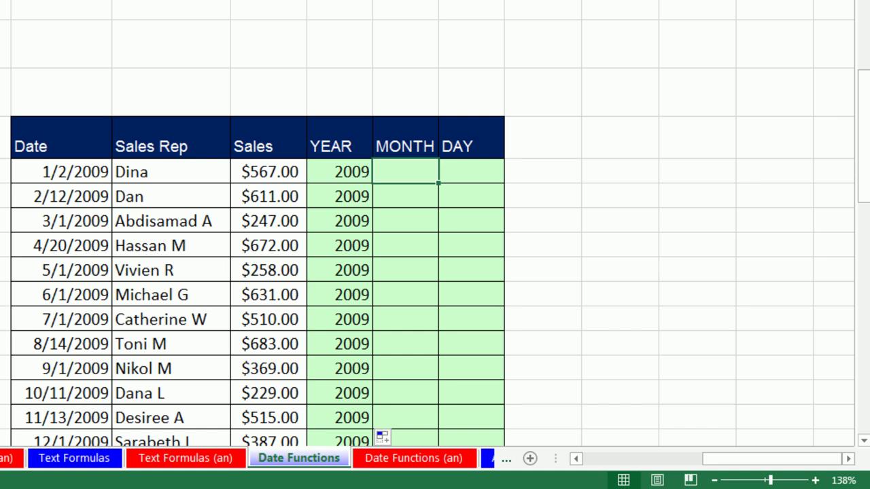
{"action": "type", "text": "=mon"}
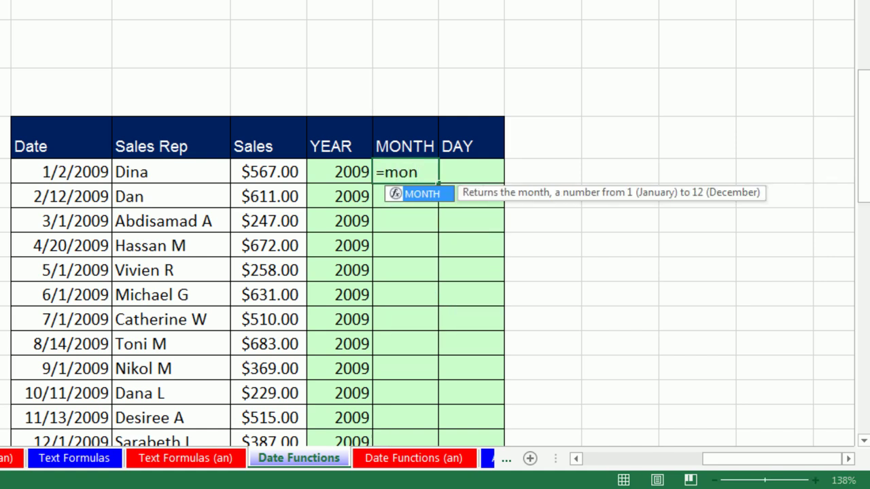
{"action": "key", "text": "Tab"}
{"action": "left_click", "coordinate": [62, 171]}
{"action": "key", "text": "ctrl+Return"}
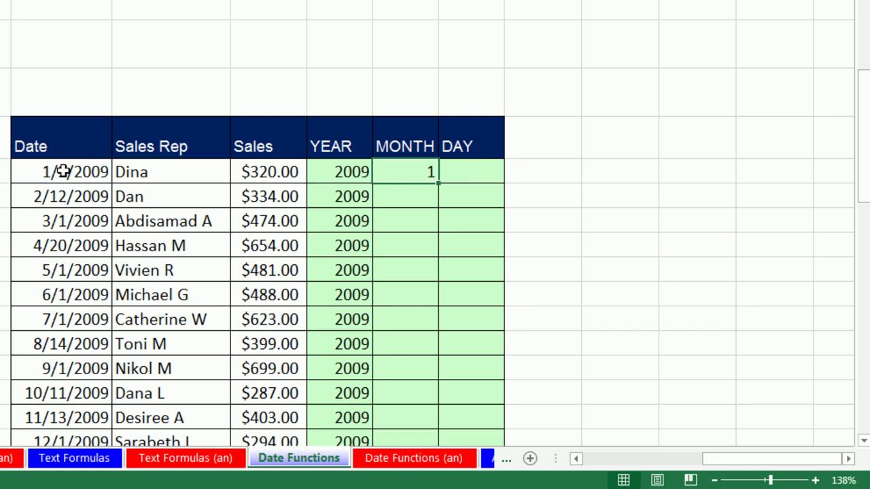
{"action": "double_click", "coordinate": [440, 185]}
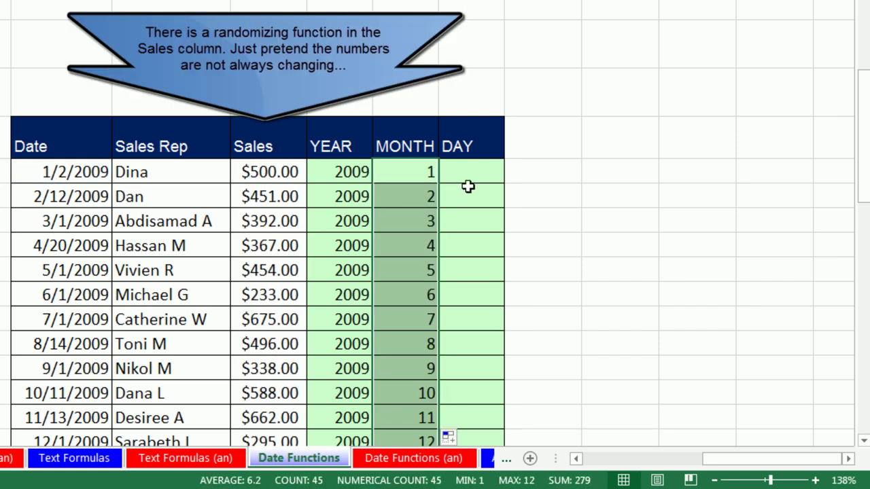
Step: Enter a DAY formula on the first date and fill it down the DAY column
{"action": "left_click", "coordinate": [472, 175]}
{"action": "type", "text": "=day"}
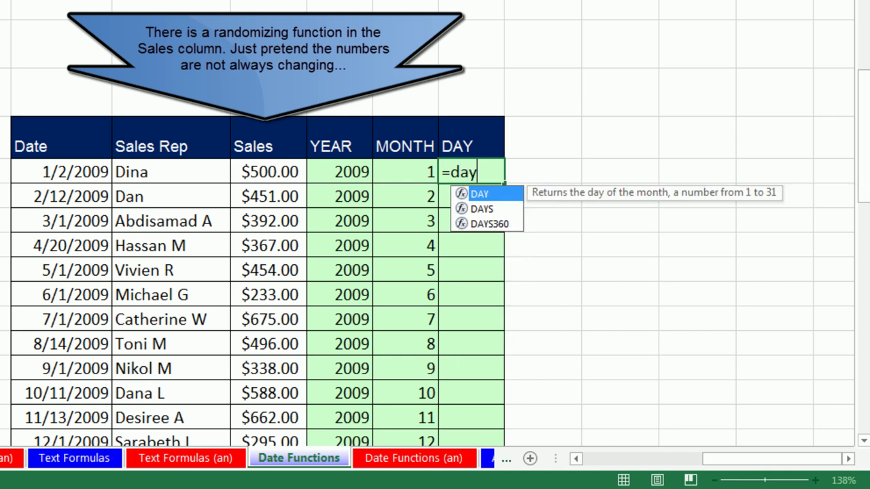
{"action": "key", "text": "Tab"}
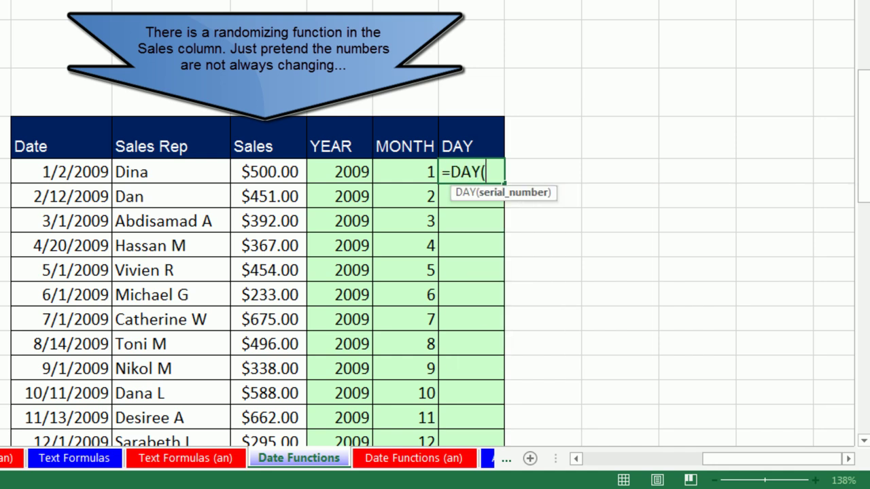
{"action": "left_click", "coordinate": [74, 172]}
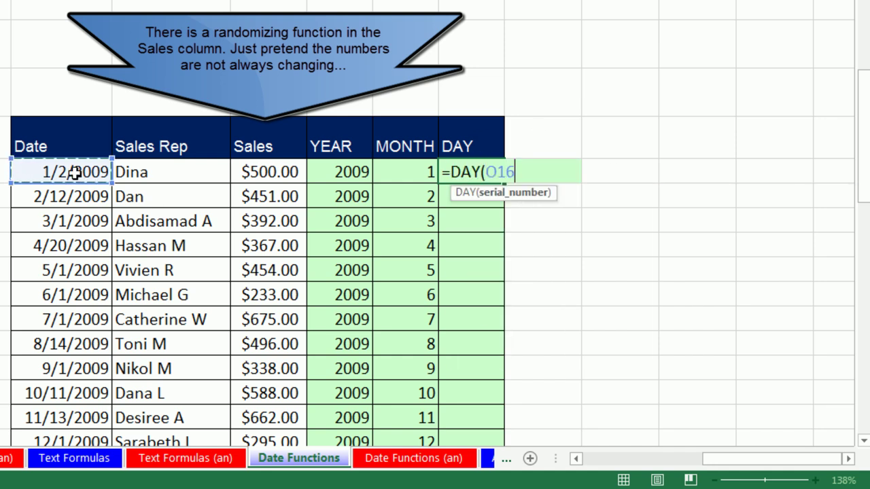
{"action": "key", "text": "ctrl+Return"}
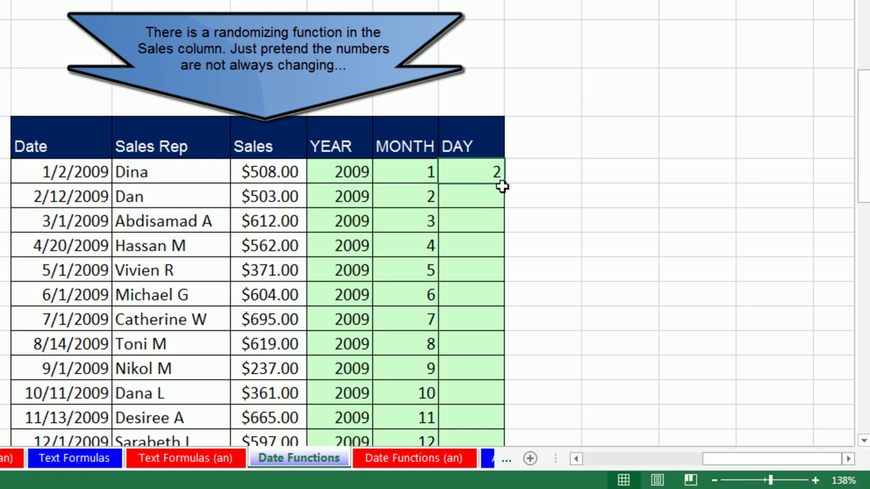
{"action": "double_click", "coordinate": [503, 185]}
{"action": "scroll", "coordinate": [563, 200], "scroll_direction": "down", "scroll_amount": 5}
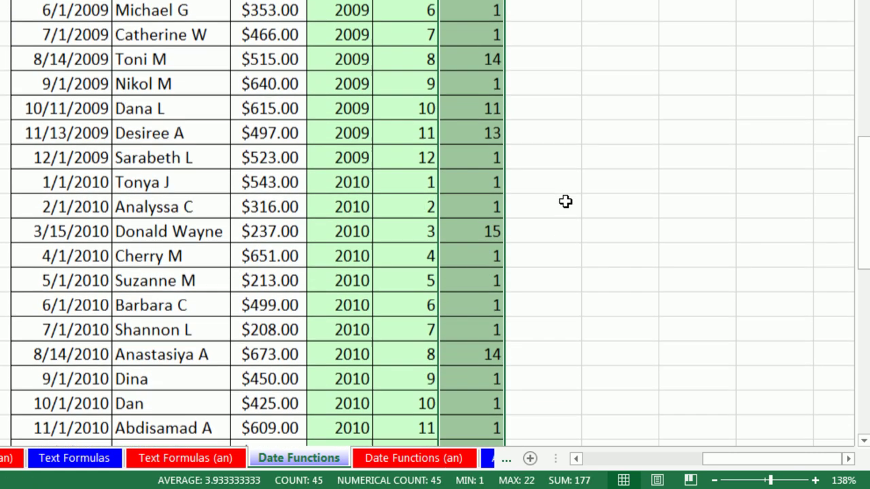
{"action": "scroll", "coordinate": [565, 201], "scroll_direction": "up", "scroll_amount": 5}
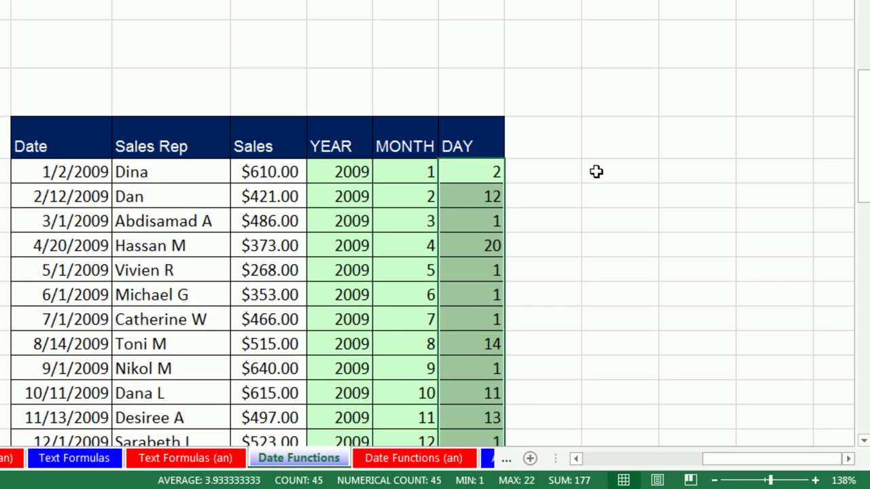
Step: List the years 2009 and 2010 in an empty column beside the table
{"action": "left_click", "coordinate": [604, 171]}
{"action": "type", "text": "20"}
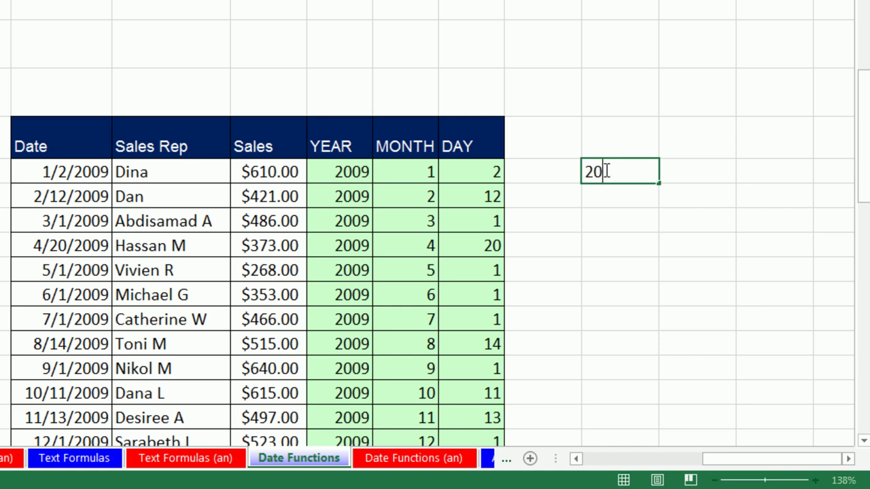
{"action": "type", "text": "09"}
{"action": "key", "text": "Return"}
{"action": "type", "text": "200"}
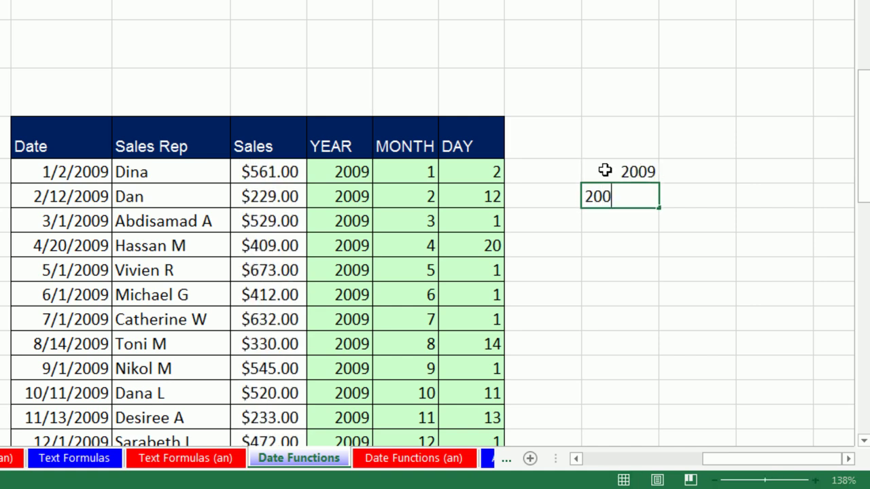
{"action": "type", "text": "1"}
{"action": "key", "text": "BackSpace"}
{"action": "key", "text": "BackSpace"}
{"action": "type", "text": "10"}
{"action": "key", "text": "Return"}
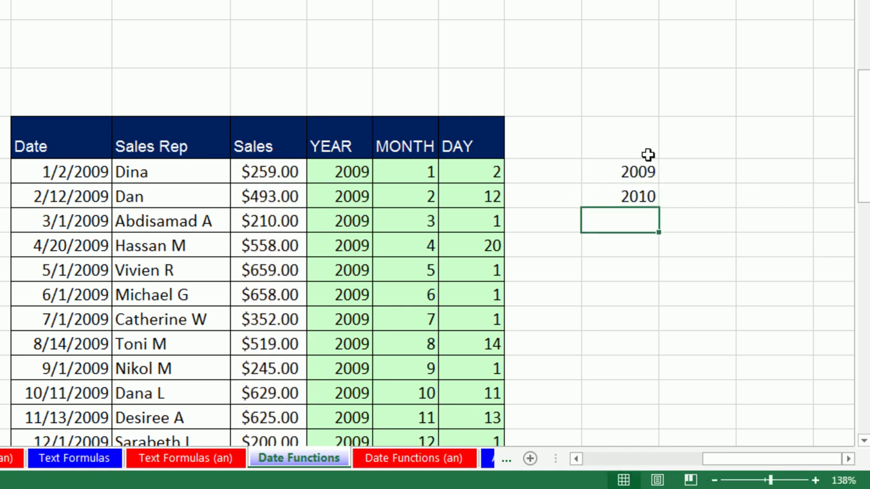
Step: Add bold 'Year' and 'Total' headers above the year list
{"action": "left_click", "coordinate": [631, 147]}
{"action": "type", "text": "Year"}
{"action": "key", "text": "ctrl+Return"}
{"action": "key", "text": "ctrl+b"}
{"action": "scroll", "coordinate": [630, 146], "scroll_direction": "down", "scroll_amount": 1}
{"action": "key", "text": "Right"}
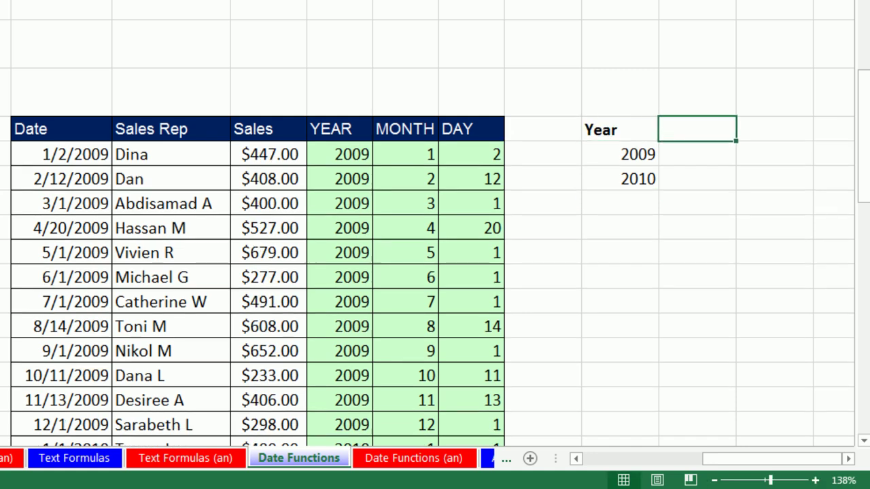
{"action": "type", "text": "Total"}
{"action": "key", "text": "ctrl+Return"}
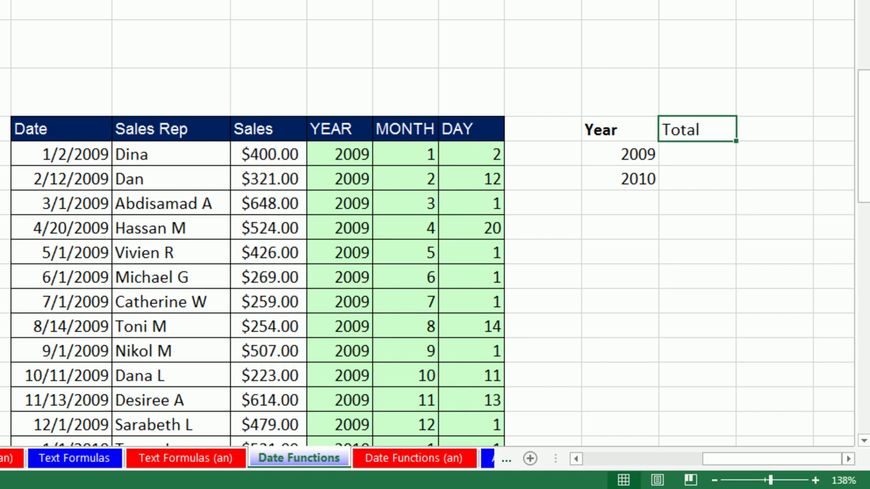
{"action": "key", "text": "ctrl+b"}
Step: Start a SUMIFS beside 2009 with the absolute Sales sum range $Q$16:$Q$60
{"action": "key", "text": "Left"}
{"action": "key", "text": "Down"}
{"action": "key", "text": "Right"}
{"action": "type", "text": "=sumifs"}
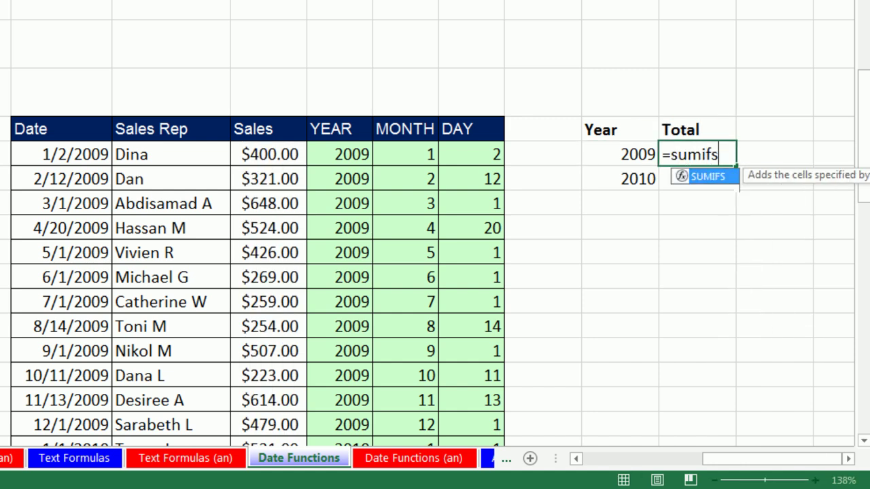
{"action": "key", "text": "Tab"}
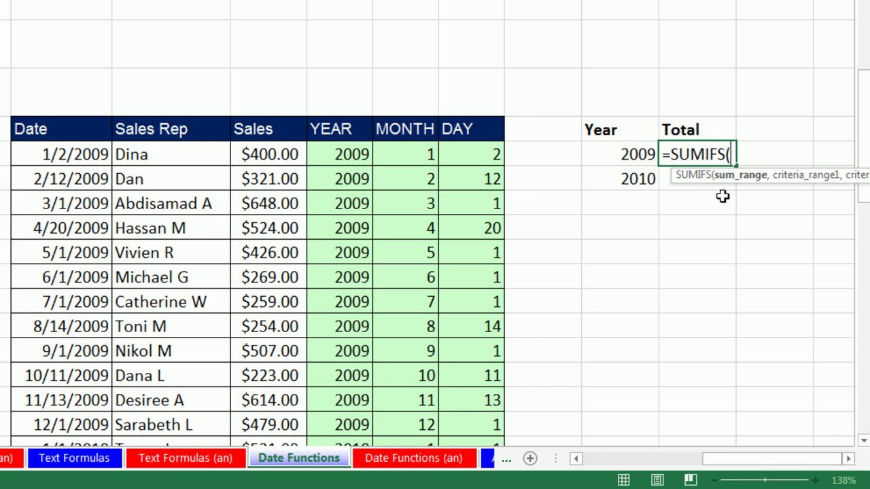
{"action": "left_click", "coordinate": [250, 153]}
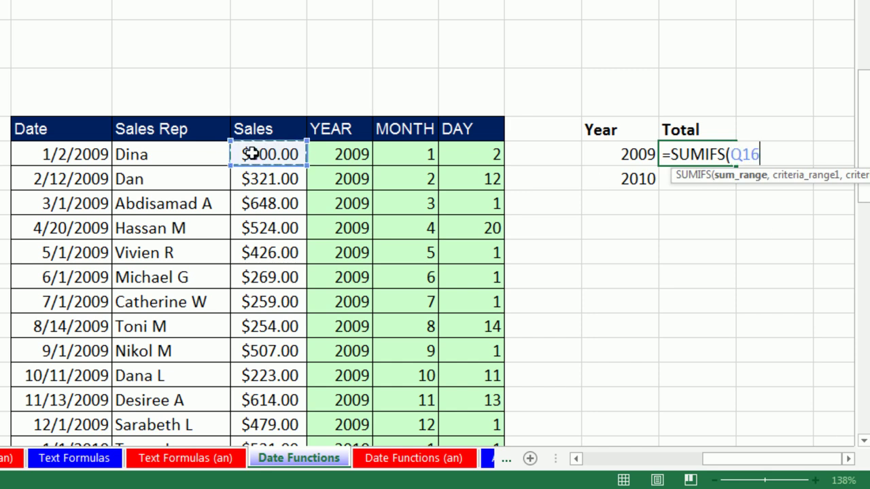
{"action": "key", "text": "ctrl+shift+Down"}
{"action": "key", "text": "F4"}
{"action": "type", "text": ","}
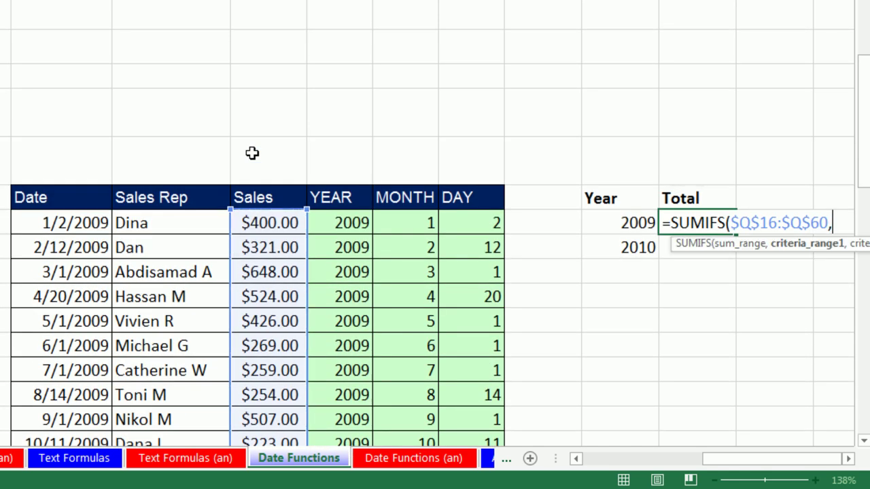
Step: Finish the SUMIFS with criteria range $R$16:$R$60 and criterion V16, totalling 5341
{"action": "left_click", "coordinate": [338, 226]}
{"action": "key", "text": "ctrl+shift+Down"}
{"action": "key", "text": "F4"}
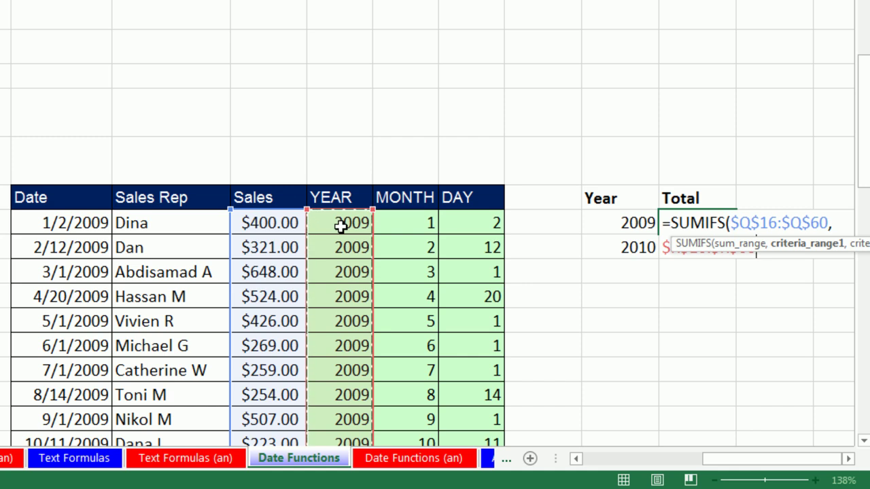
{"action": "left_click_drag", "start_coordinate": [670, 244], "coordinate": [594, 285]}
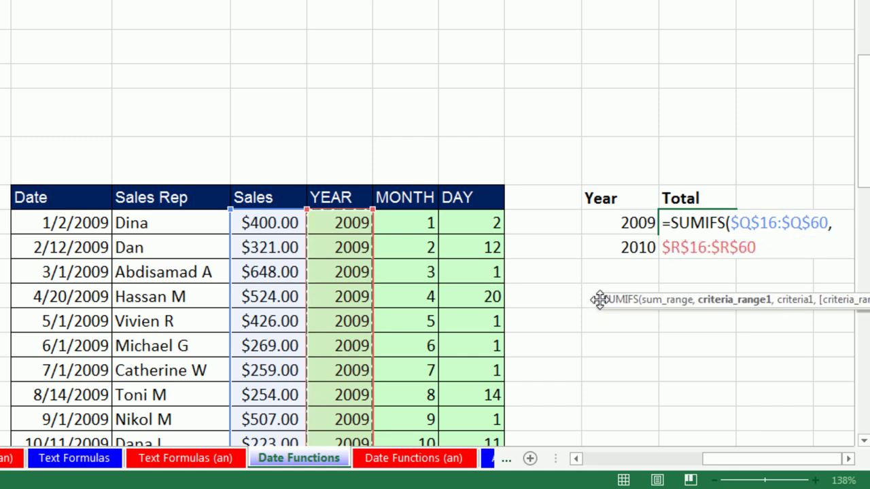
{"action": "type", "text": ","}
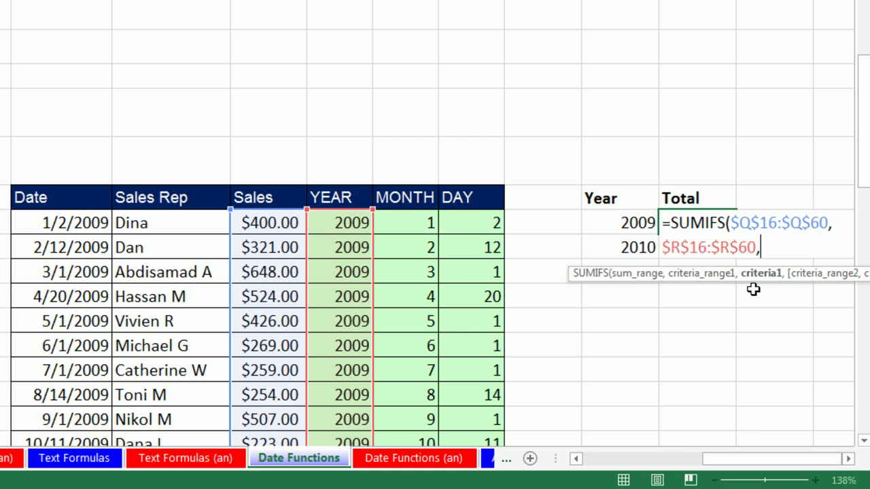
{"action": "left_click", "coordinate": [611, 222]}
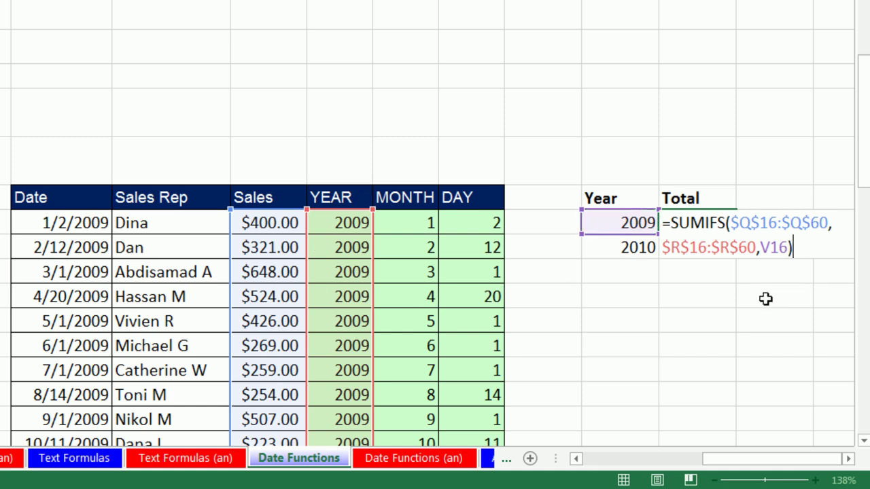
{"action": "key", "text": "ctrl+Return"}
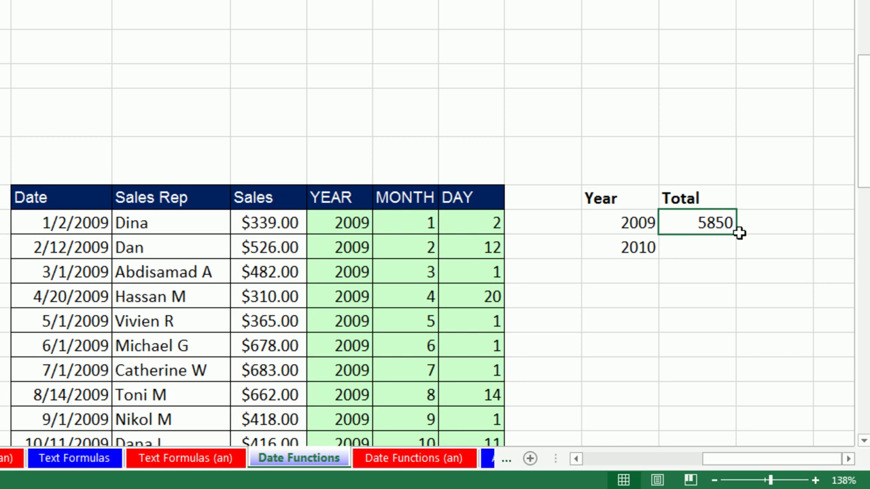
Step: Copy the total formula down to 2010, giving 5501
{"action": "left_click_drag", "start_coordinate": [736, 233], "coordinate": [737, 256]}
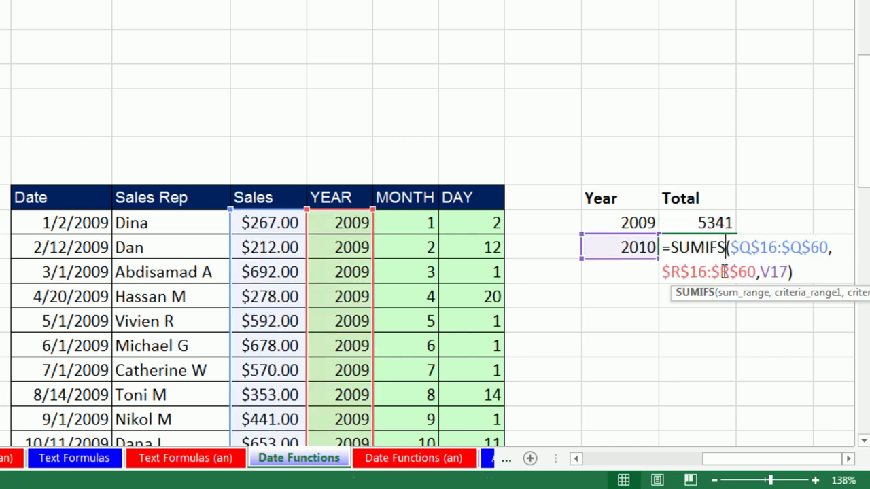
{"action": "key", "text": "ctrl+Return"}
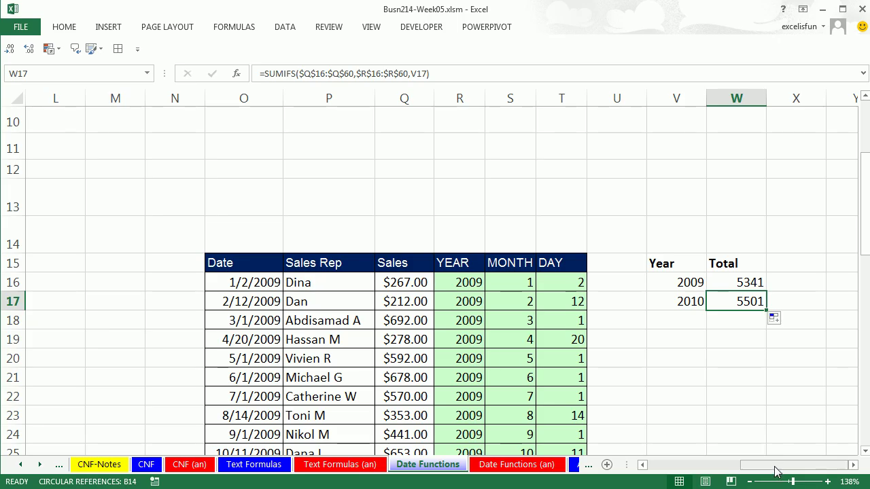
{"action": "left_click_drag", "start_coordinate": [776, 472], "coordinate": [683, 469]}
Step: Enter =EOMONTH(B22,0) in the End of the Month cell B23
{"action": "left_click", "coordinate": [360, 380]}
{"action": "left_click", "coordinate": [865, 451]}
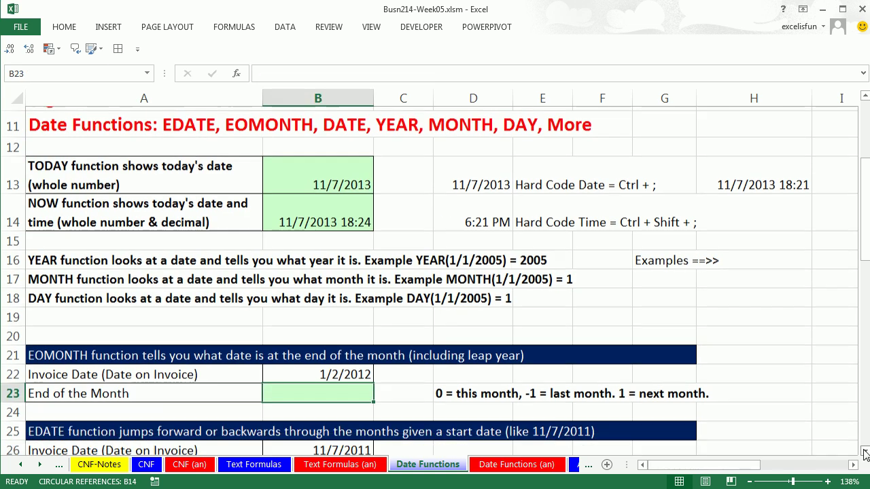
{"action": "left_click_drag", "start_coordinate": [864, 453], "coordinate": [865, 453]}
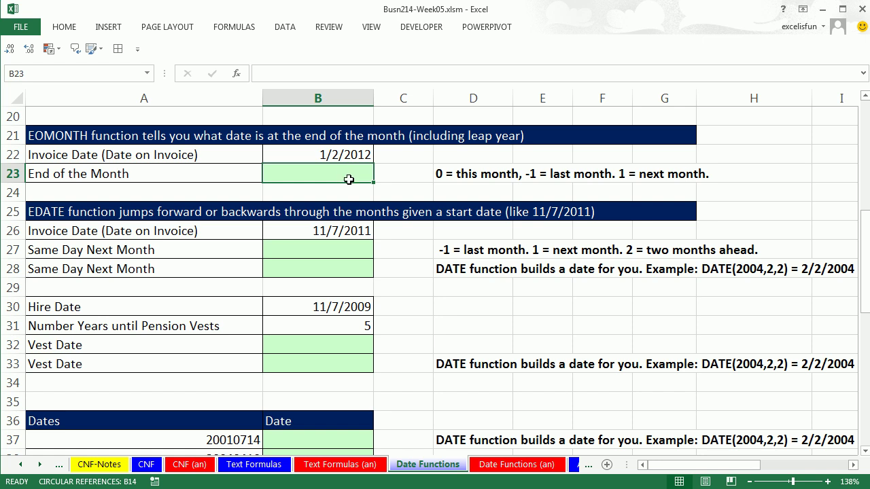
{"action": "type", "text": "=eom"}
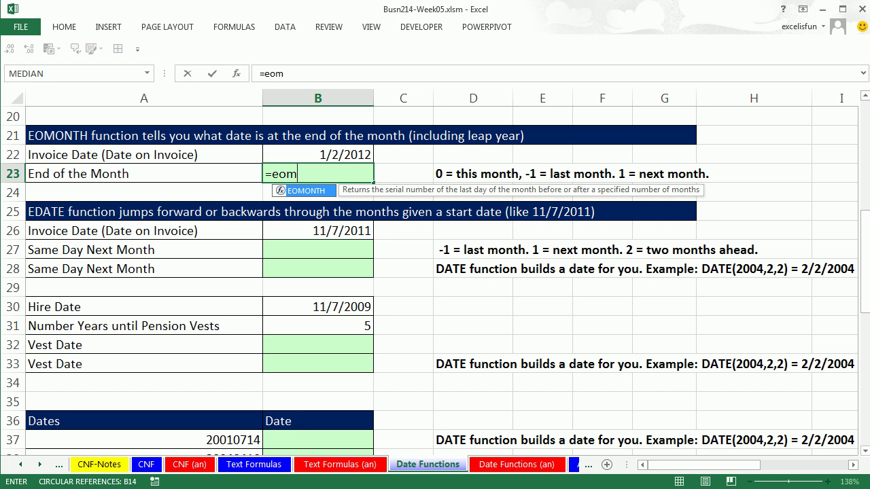
{"action": "key", "text": "Tab"}
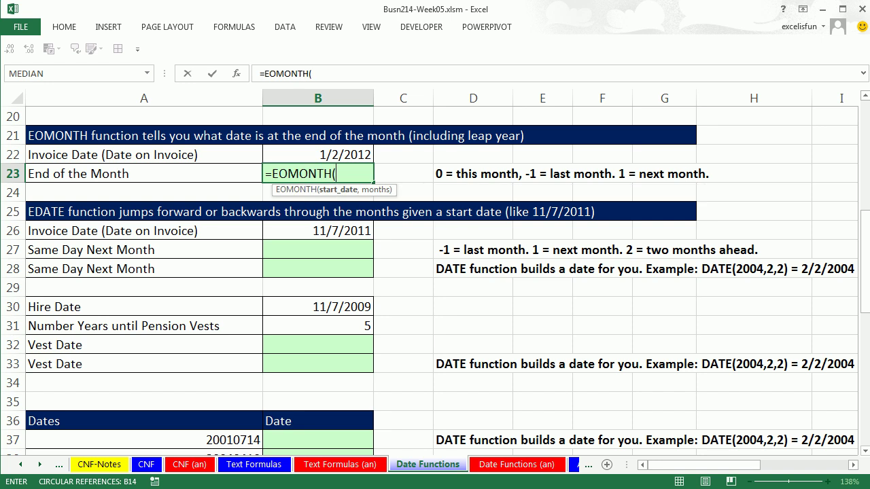
{"action": "left_click", "coordinate": [319, 152]}
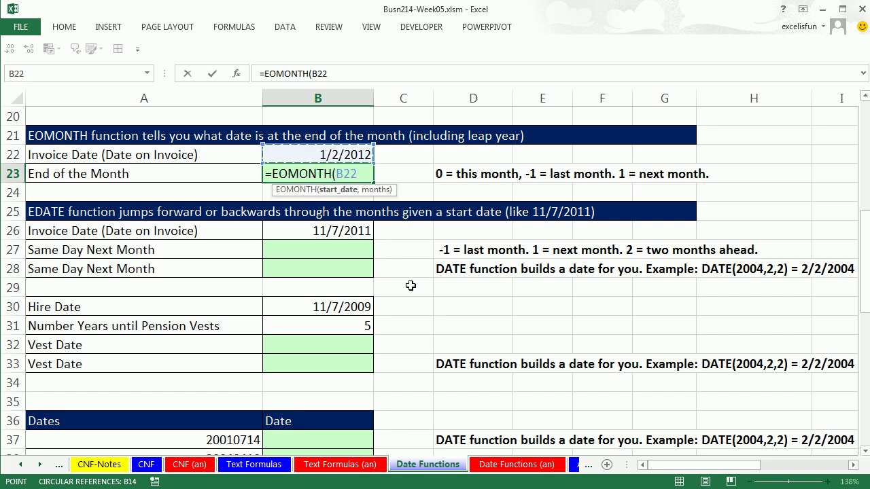
{"action": "type", "text": ","}
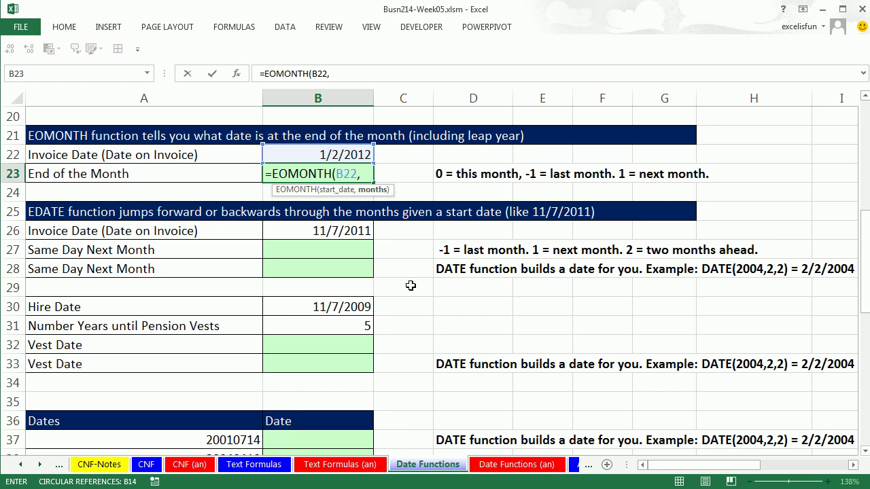
{"action": "type", "text": "0)"}
{"action": "key", "text": "ctrl+Return"}
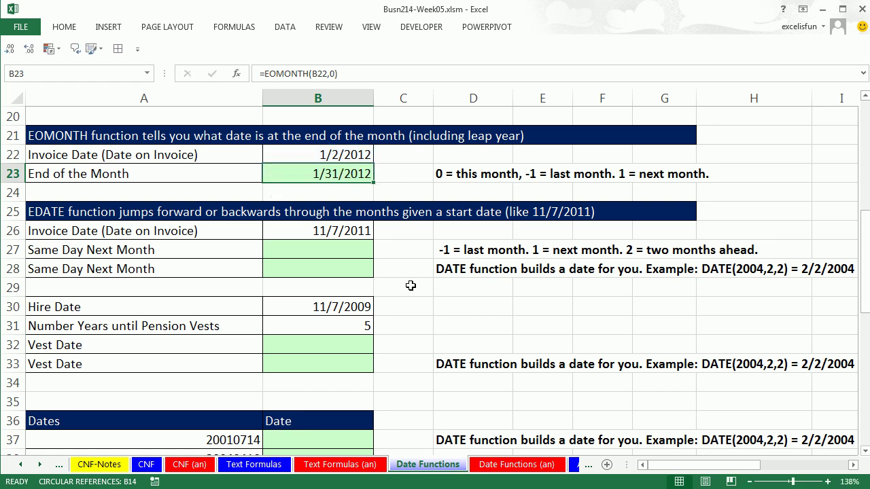
Step: Change the invoice date in B22 to 2/2/2012
{"action": "left_click", "coordinate": [305, 150]}
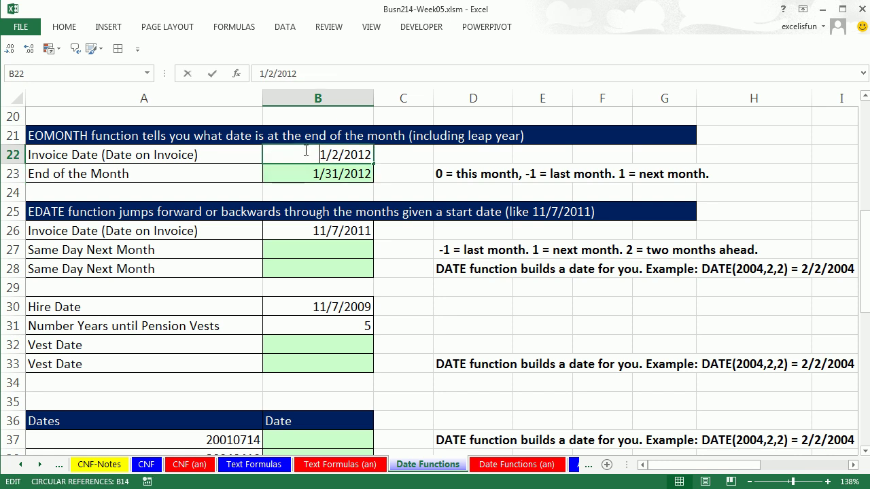
{"action": "double_click", "coordinate": [325, 155]}
{"action": "left_click_drag", "start_coordinate": [327, 155], "coordinate": [320, 155]}
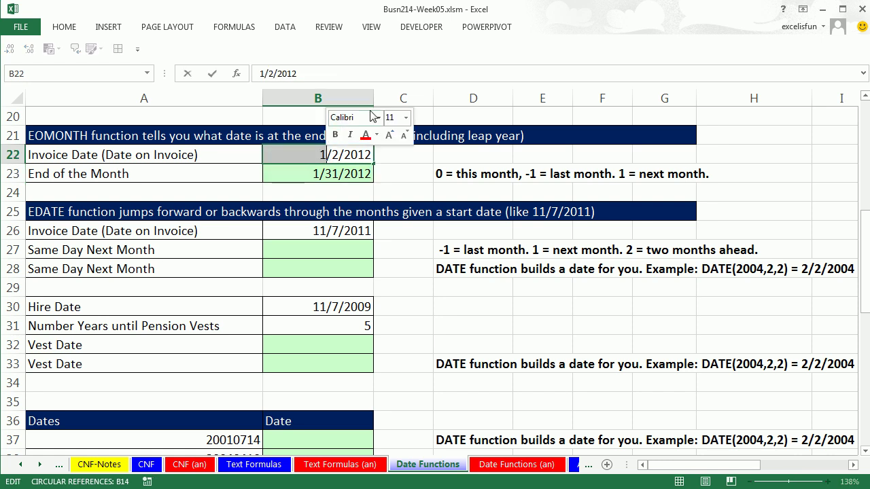
{"action": "type", "text": "2"}
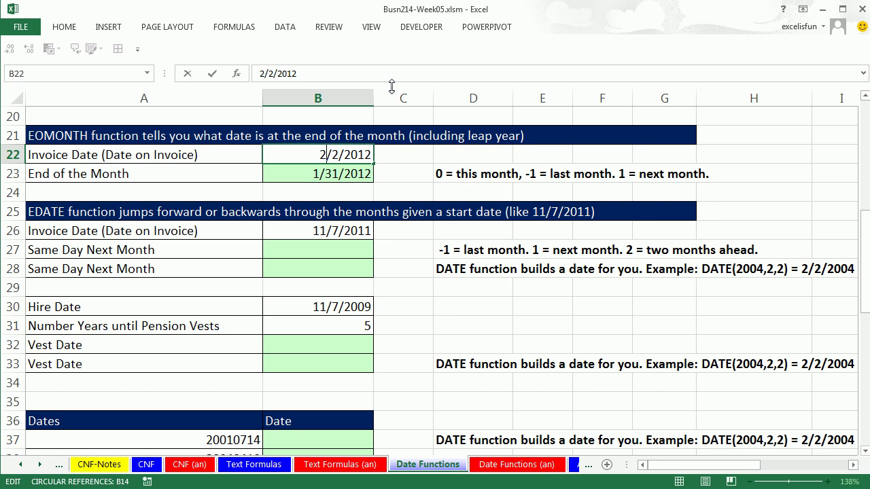
{"action": "key", "text": "ctrl+Return"}
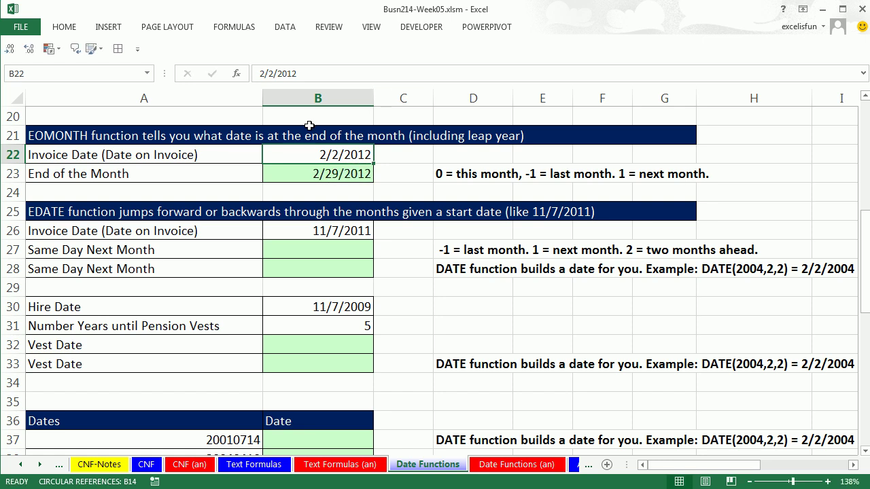
Step: Change B23's months argument to 1, then to -1, giving 1/31/2012
{"action": "left_click", "coordinate": [339, 175]}
{"action": "double_click", "coordinate": [340, 174]}
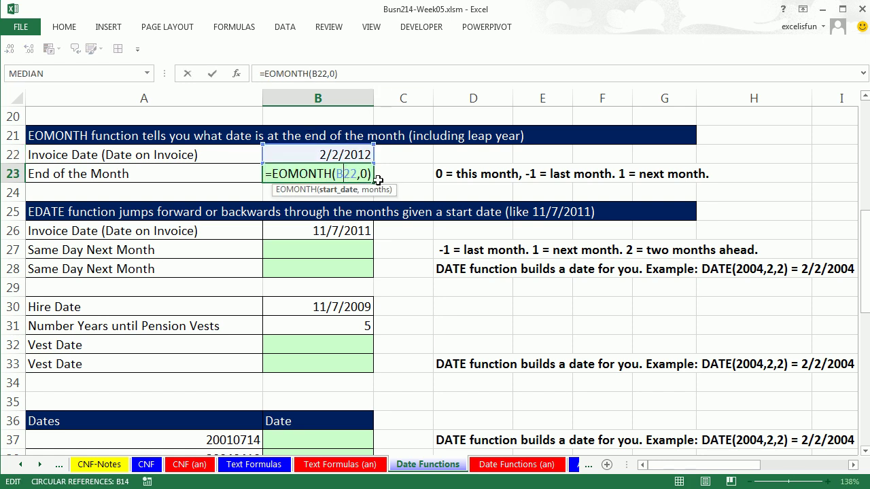
{"action": "double_click", "coordinate": [365, 174]}
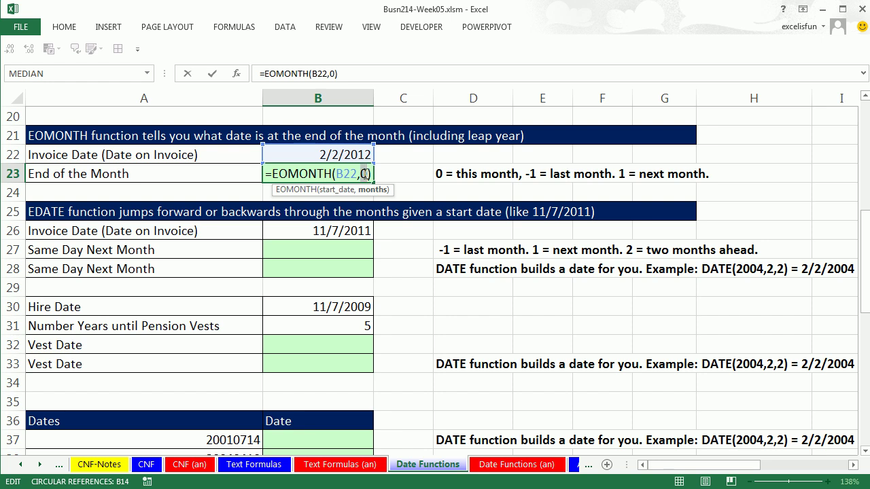
{"action": "type", "text": "1"}
{"action": "key", "text": "ctrl+Return"}
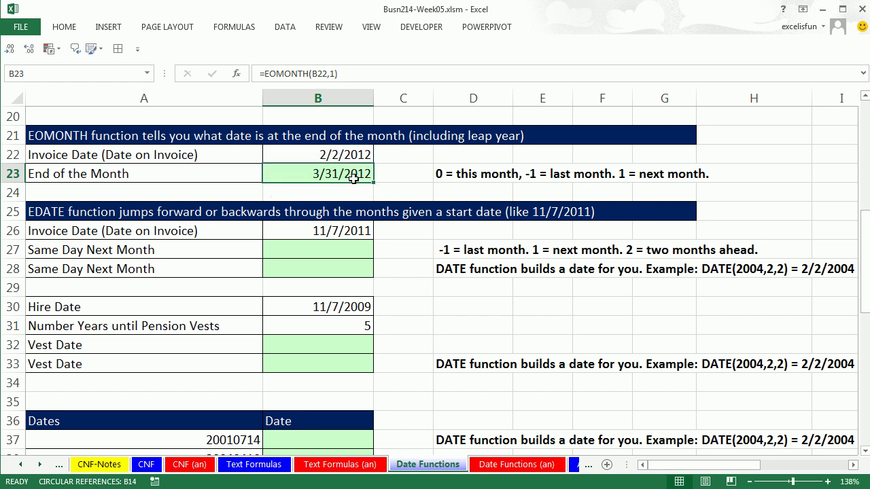
{"action": "double_click", "coordinate": [354, 176]}
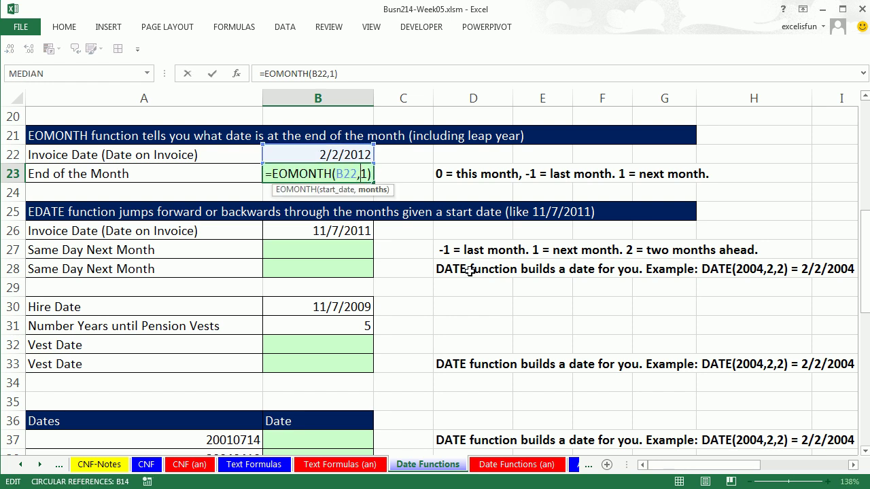
{"action": "type", "text": "-"}
{"action": "key", "text": "ctrl+Return"}
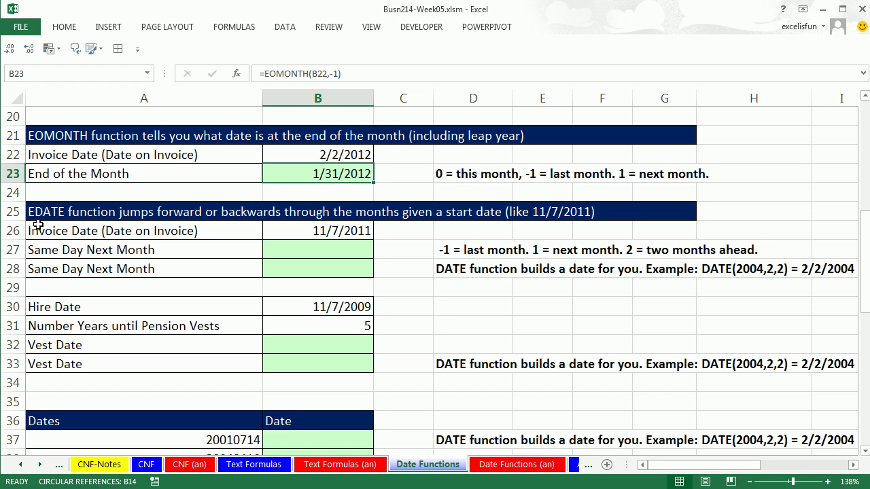
Step: Enter =B26+30 in the Same Day Next Month cell B27
{"action": "left_click", "coordinate": [324, 252]}
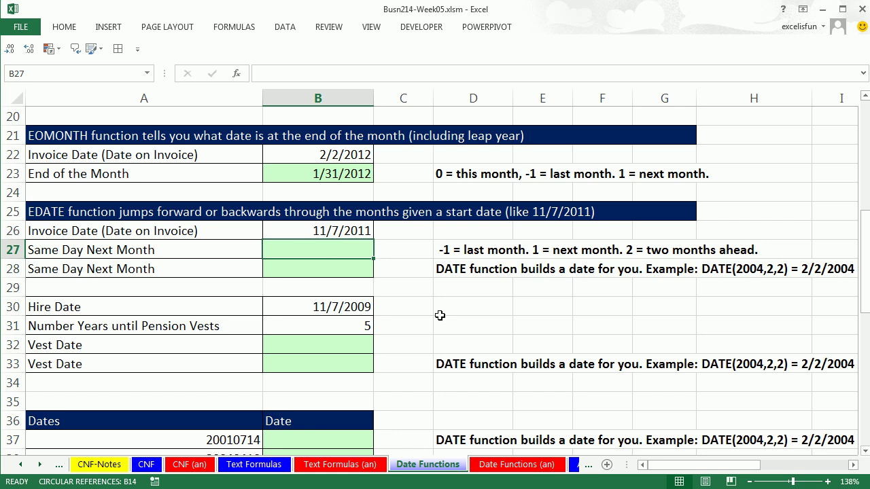
{"action": "type", "text": "="}
{"action": "key", "text": "Up"}
{"action": "type", "text": "+30"}
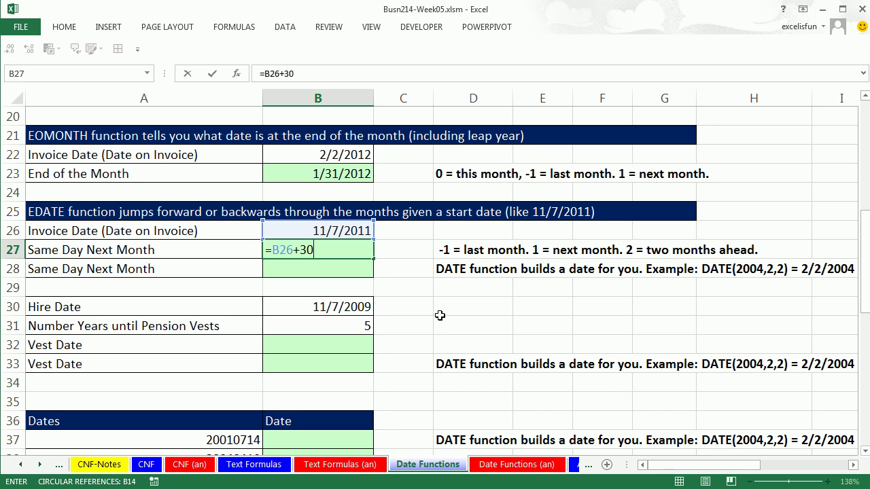
{"action": "key", "text": "ctrl+Return"}
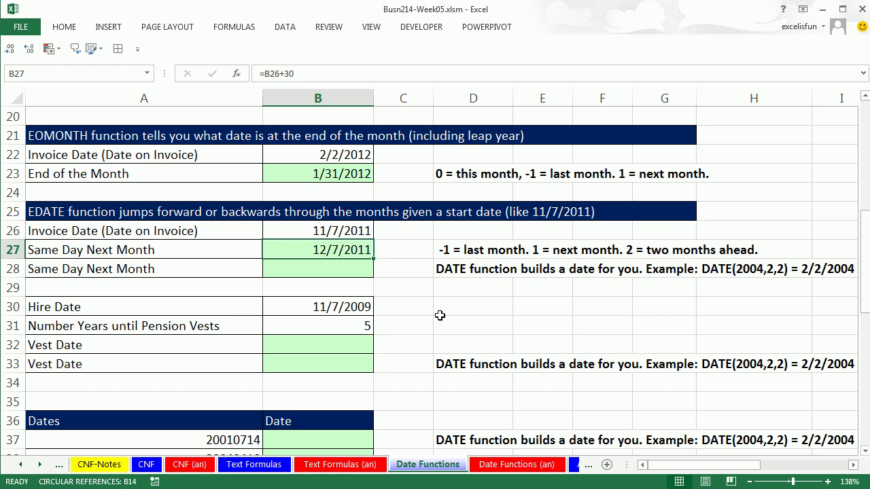
Step: Change the invoice date in B26 to 10/7/2011 and check B27's formula
{"action": "scroll", "coordinate": [440, 315], "scroll_direction": "up", "scroll_amount": 1}
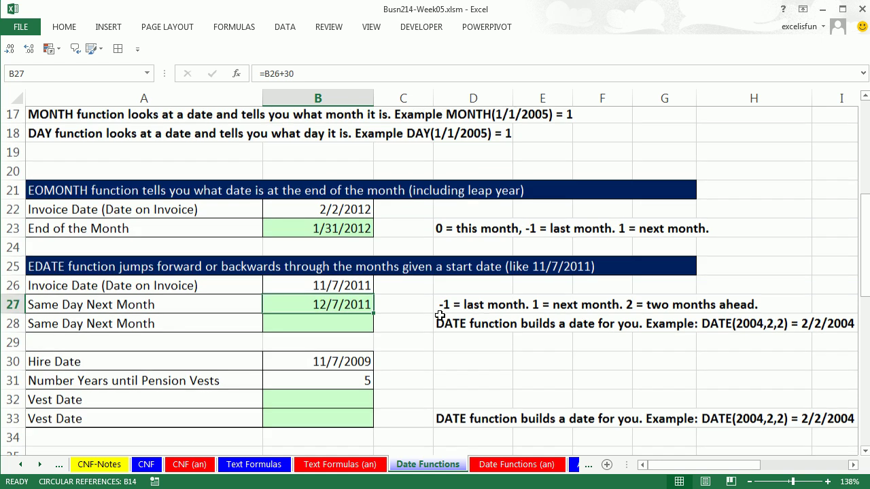
{"action": "double_click", "coordinate": [321, 288]}
{"action": "double_click", "coordinate": [322, 288]}
{"action": "type", "text": "10"}
{"action": "key", "text": "ctrl+Return"}
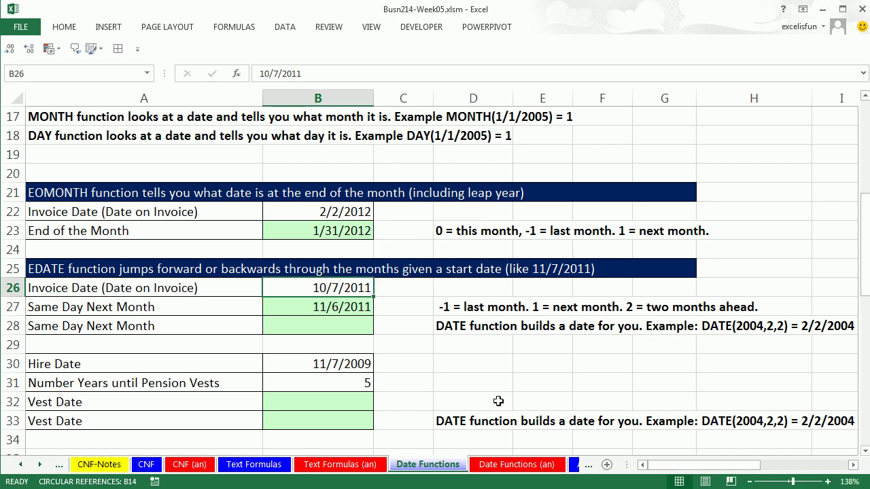
{"action": "scroll", "coordinate": [445, 330], "scroll_direction": "down", "scroll_amount": 1}
{"action": "double_click", "coordinate": [353, 253]}
Step: Replace B27's formula with =EDATE(B26,1)
{"action": "key", "text": "Escape"}
{"action": "type", "text": "="}
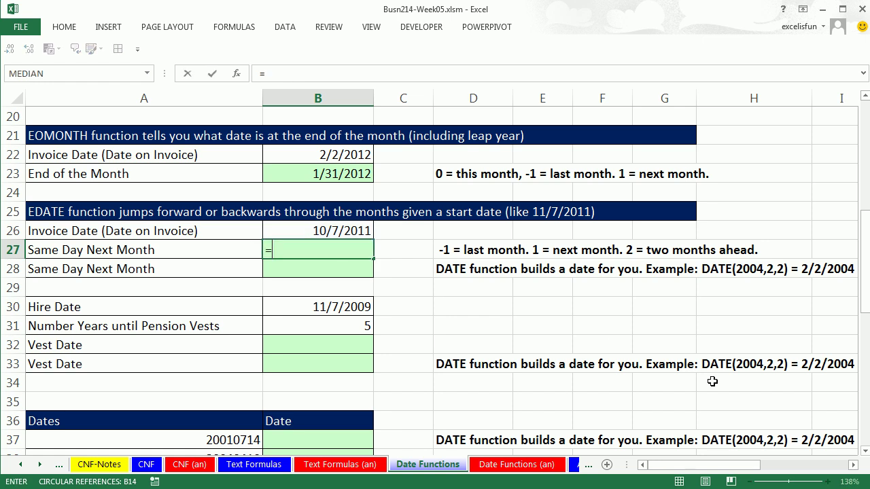
{"action": "type", "text": "ed"}
{"action": "key", "text": "Tab"}
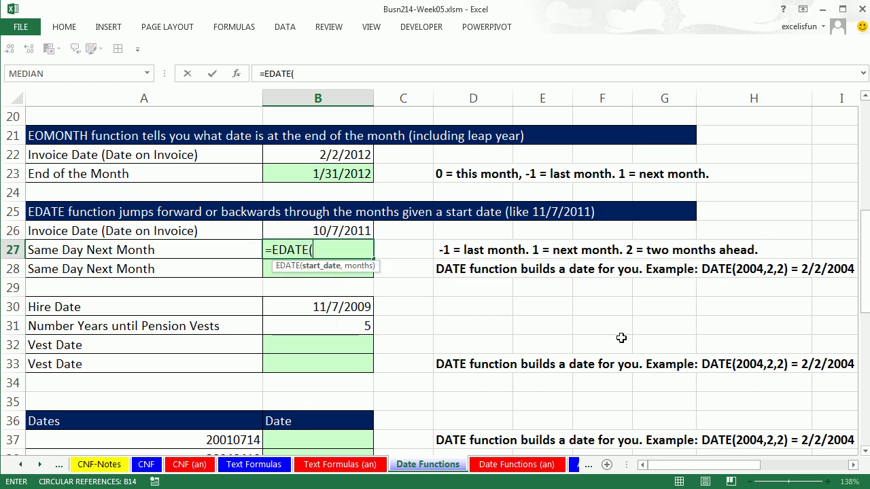
{"action": "left_click", "coordinate": [350, 231]}
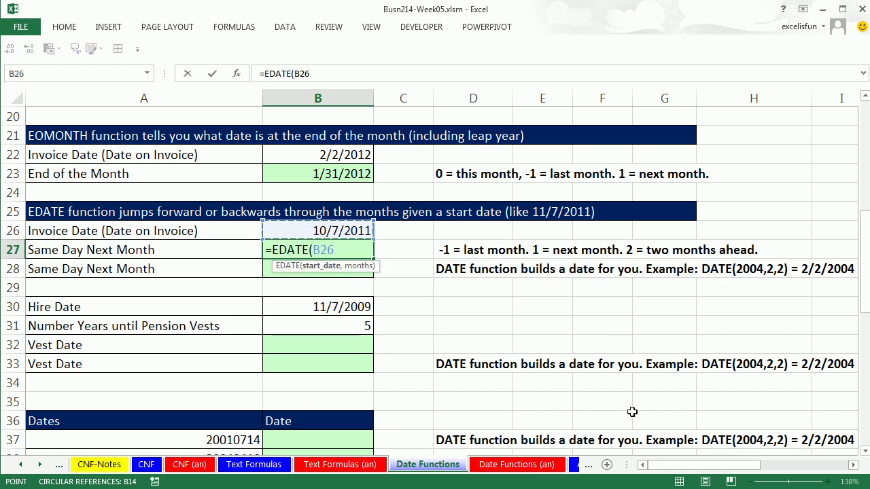
{"action": "type", "text": ","}
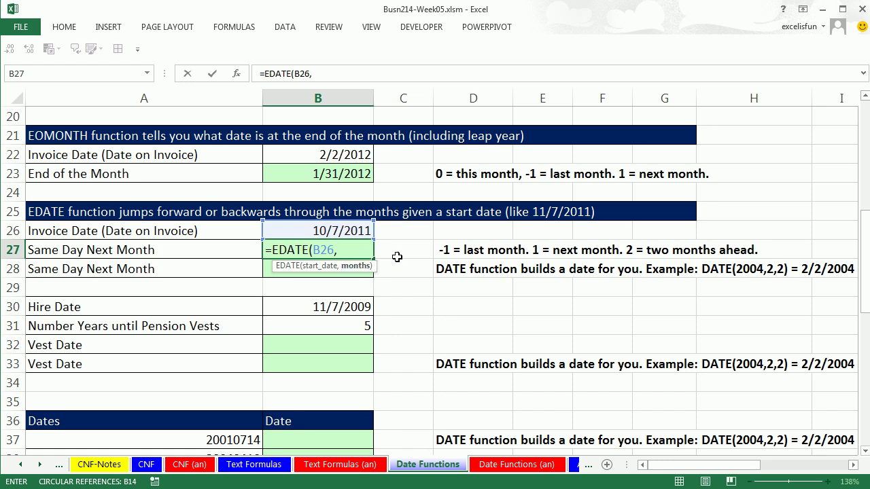
{"action": "type", "text": "1)"}
{"action": "key", "text": "ctrl+Return"}
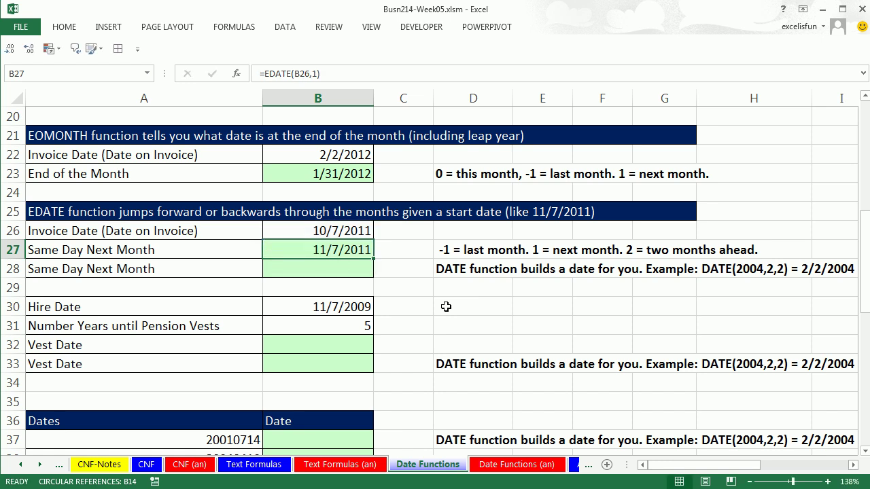
Step: Change the EDATE months argument to -1 so B27 shows 9/7/2011
{"action": "double_click", "coordinate": [349, 250]}
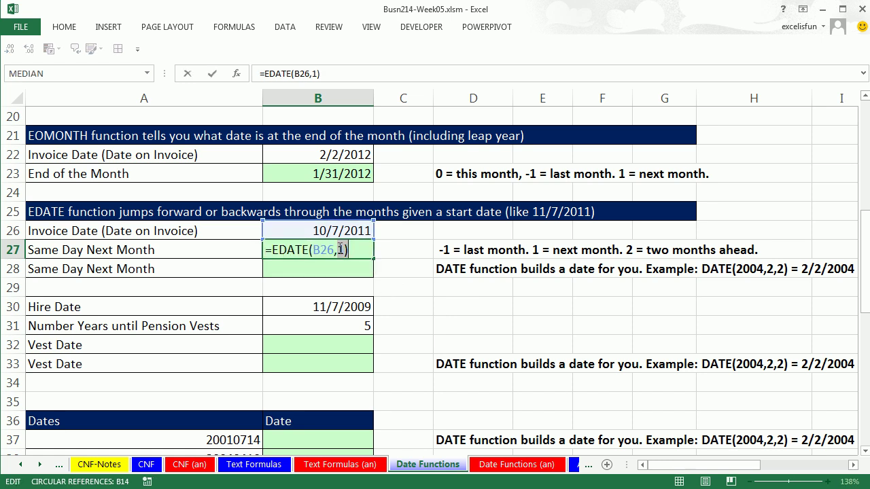
{"action": "key", "text": "BackSpace"}
{"action": "left_click", "coordinate": [340, 250]}
{"action": "type", "text": "-"}
{"action": "key", "text": "ctrl+Return"}
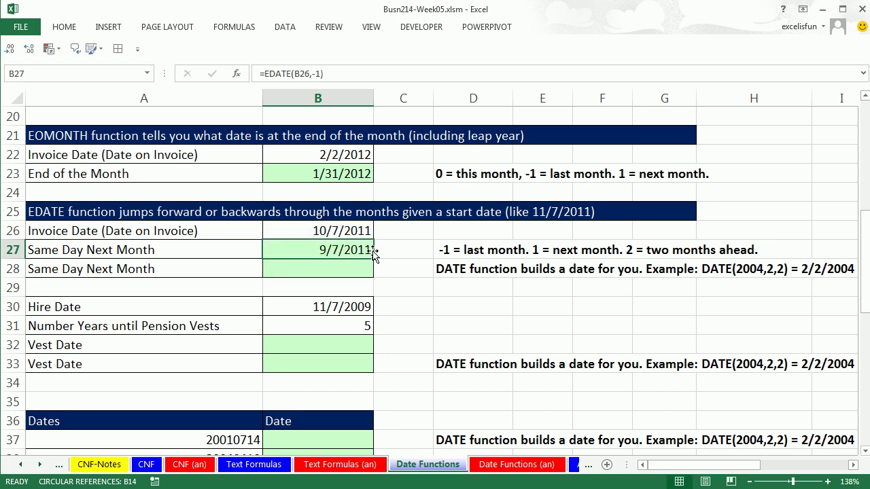
{"action": "left_click", "coordinate": [352, 267]}
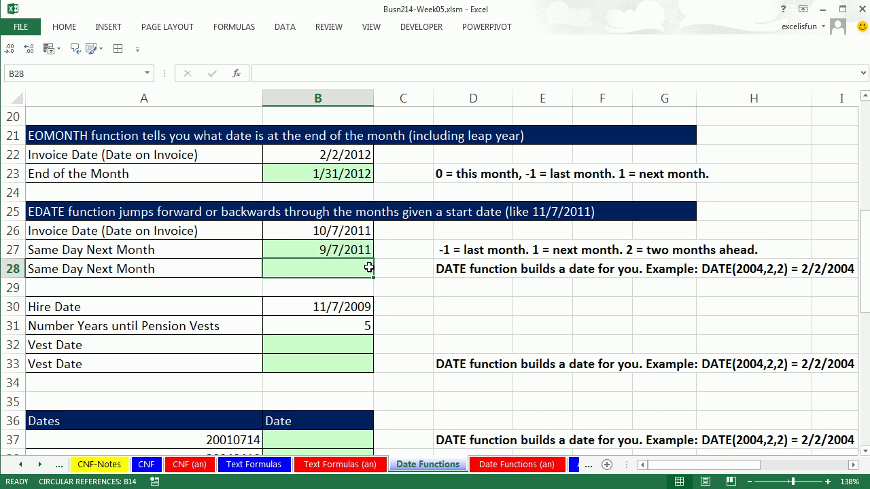
{"action": "left_click", "coordinate": [346, 249]}
{"action": "key", "text": "F2"}
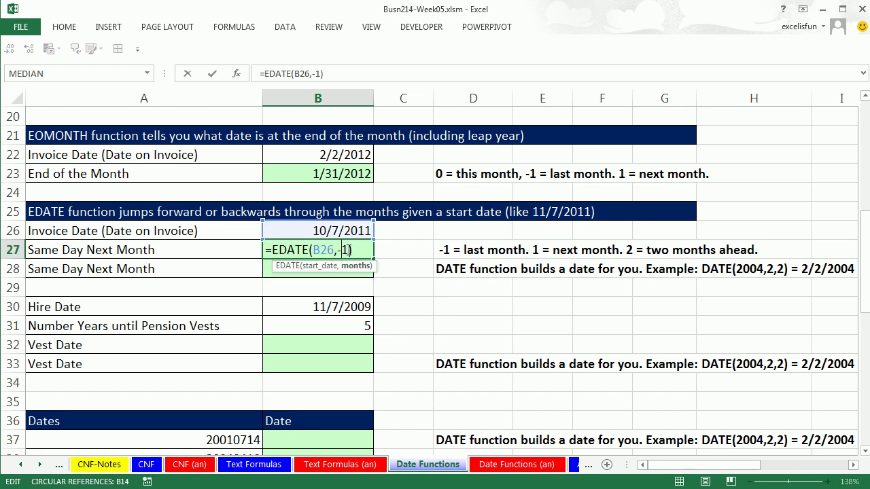
{"action": "key", "text": "Left"}
{"action": "key", "text": "Left"}
{"action": "key", "text": "ctrl+Return"}
Step: Enter =DATE(2010,2,2) in cell B28
{"action": "left_click", "coordinate": [330, 268]}
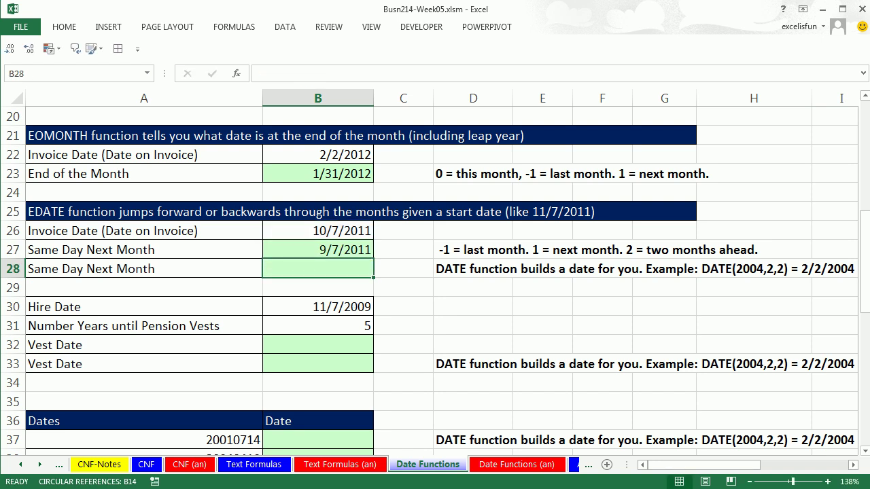
{"action": "type", "text": "=date"}
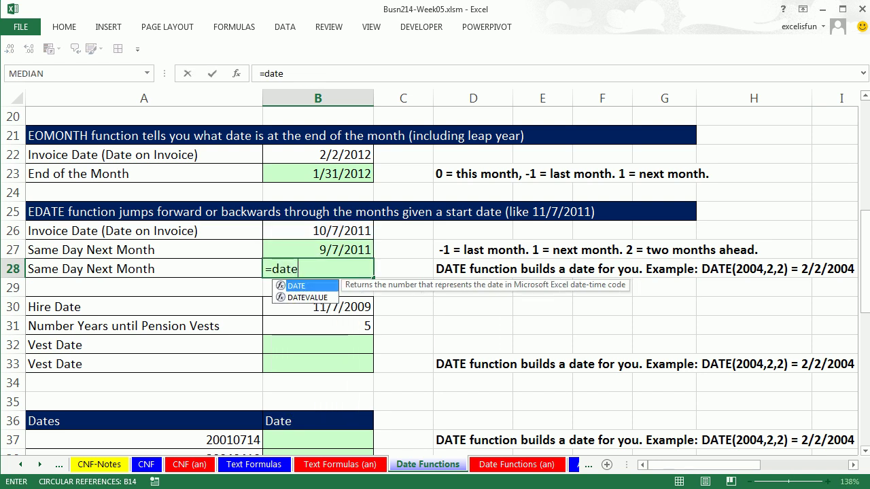
{"action": "key", "text": "Tab"}
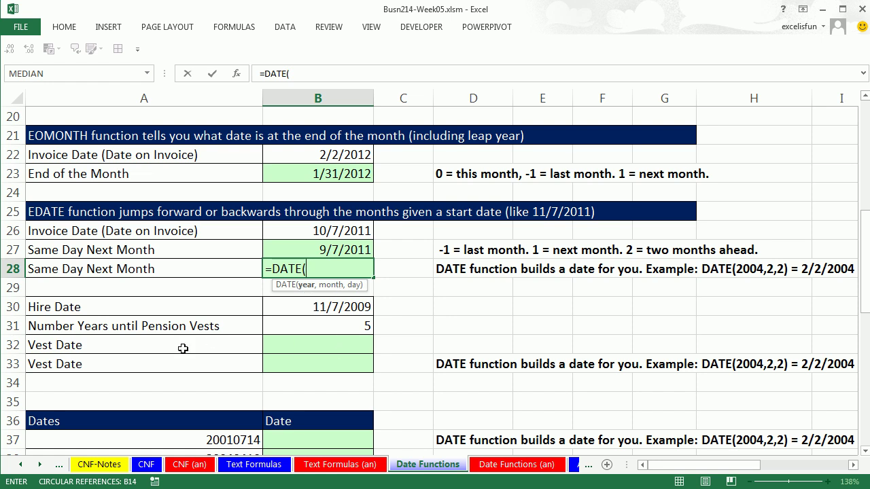
{"action": "type", "text": "2010,2,2"}
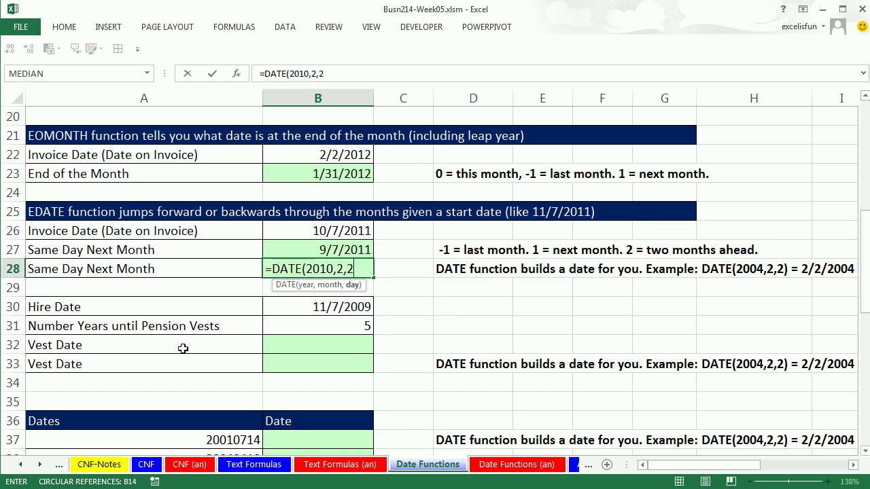
{"action": "key", "text": "ctrl+Return"}
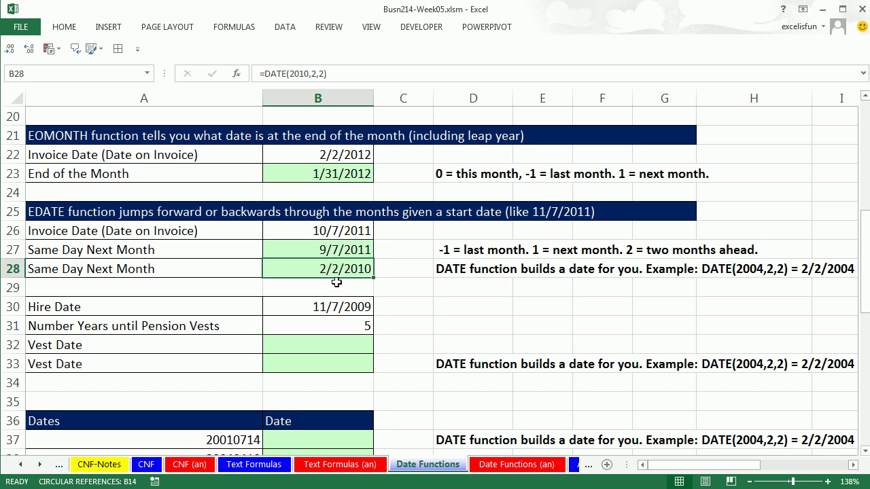
Step: Show B28's serial number 40211 in General format, then restore the date format
{"action": "key", "text": "ctrl+shift+grave"}
{"action": "key", "text": "F2"}
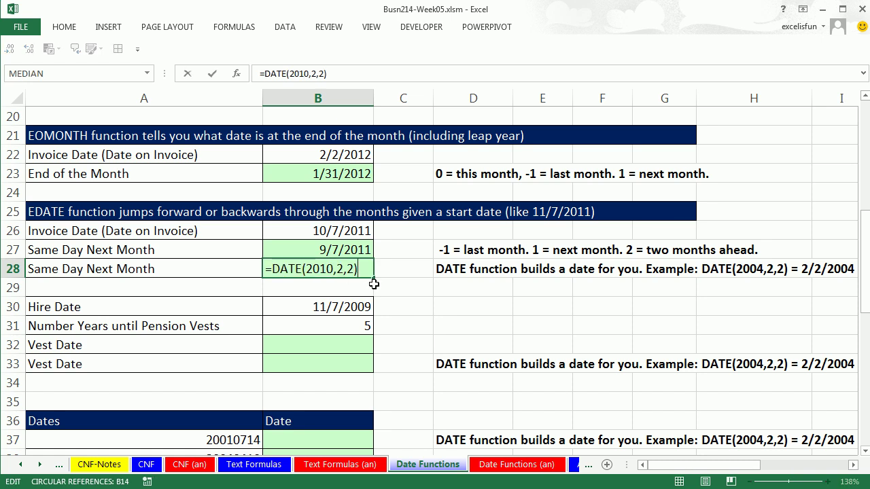
{"action": "key", "text": "Escape"}
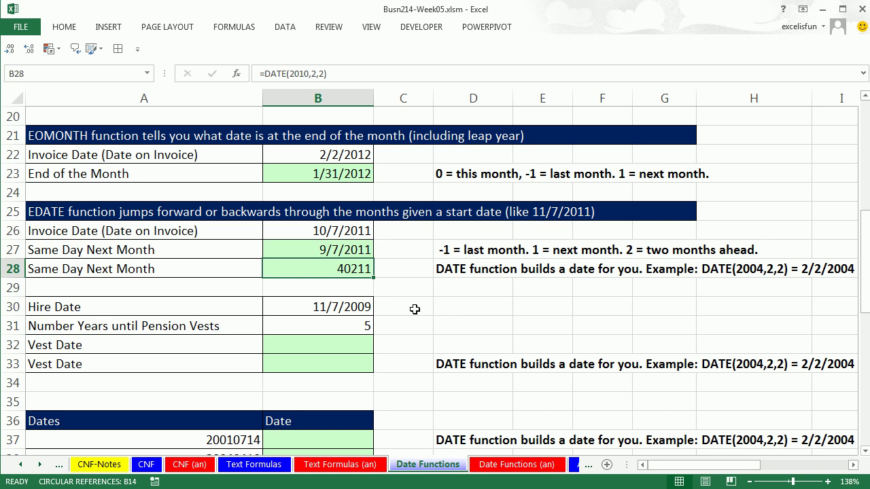
{"action": "key", "text": "ctrl+shift+3"}
Step: Start B28's DATE formula with YEAR(B26), previewing the year value with F9 then undoing
{"action": "type", "text": "=dat"}
{"action": "key", "text": "Tab"}
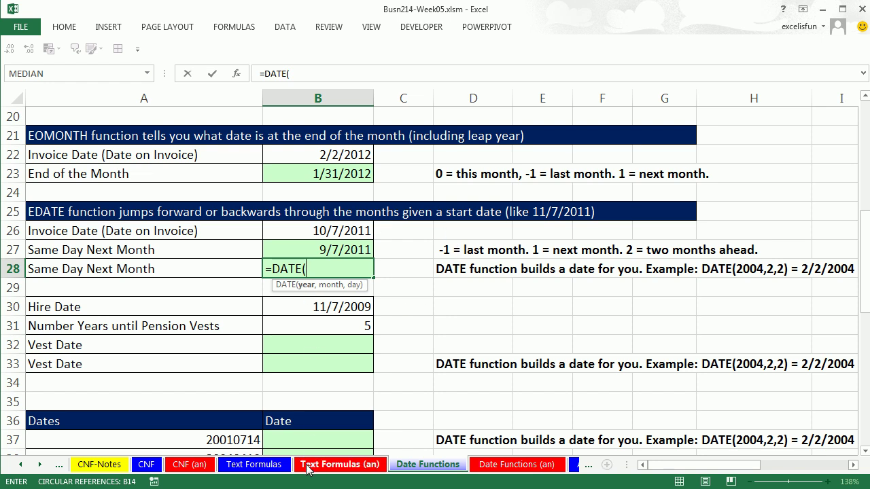
{"action": "type", "text": "year"}
{"action": "key", "text": "Tab"}
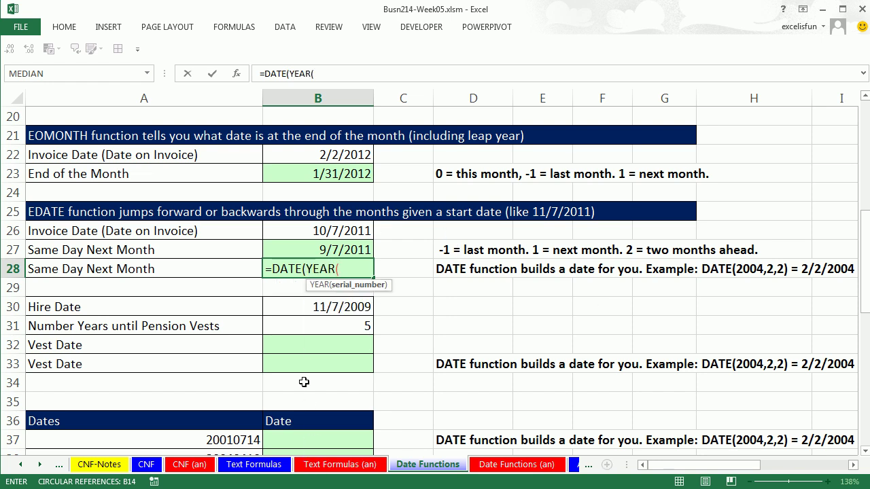
{"action": "left_click", "coordinate": [329, 229]}
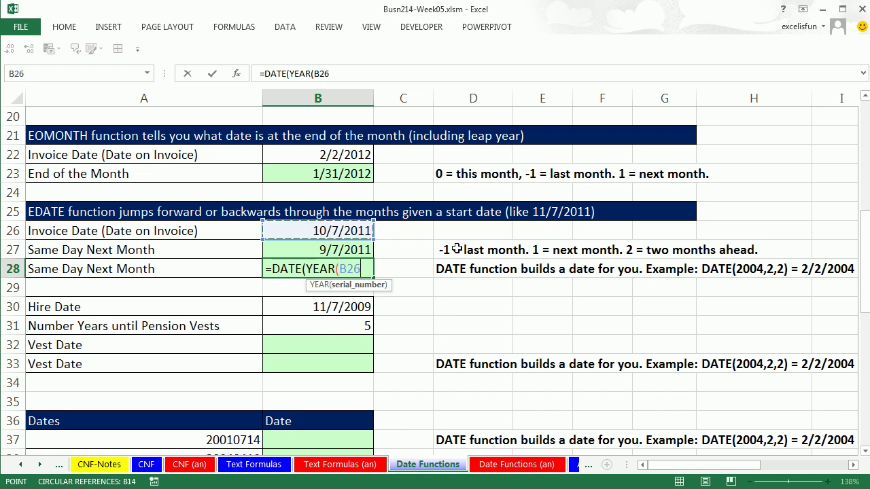
{"action": "type", "text": ")"}
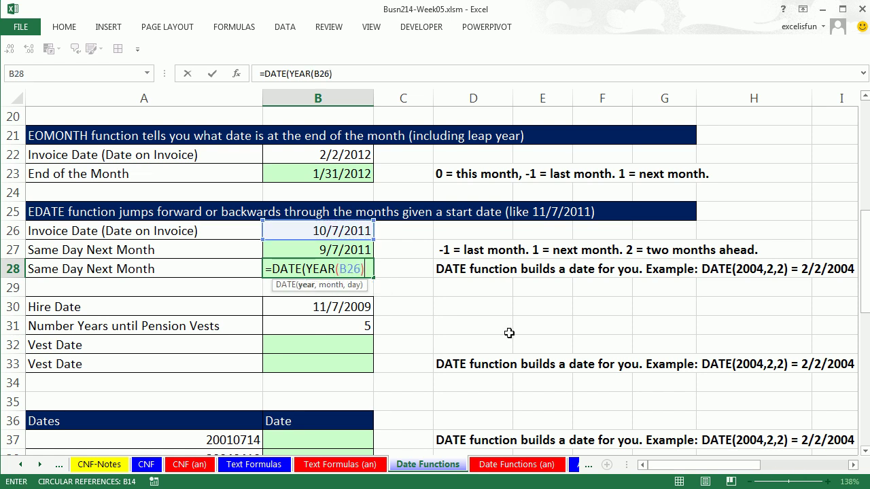
{"action": "left_click", "coordinate": [304, 286]}
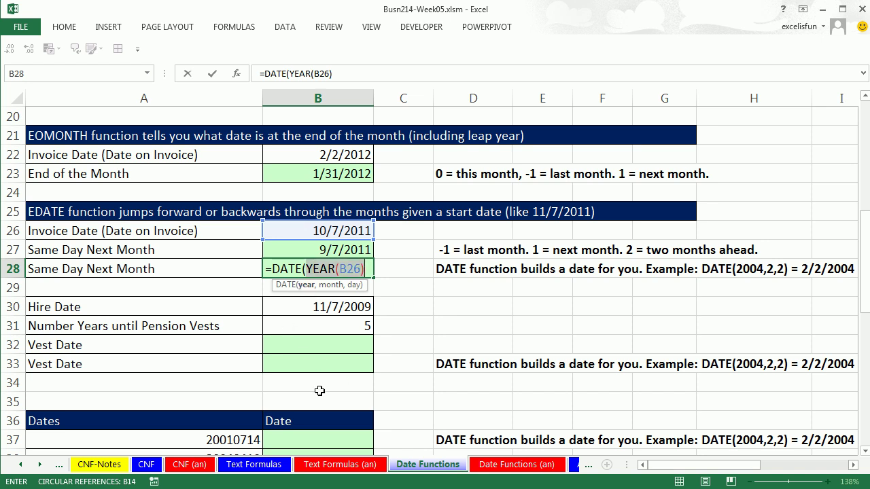
{"action": "key", "text": "F9"}
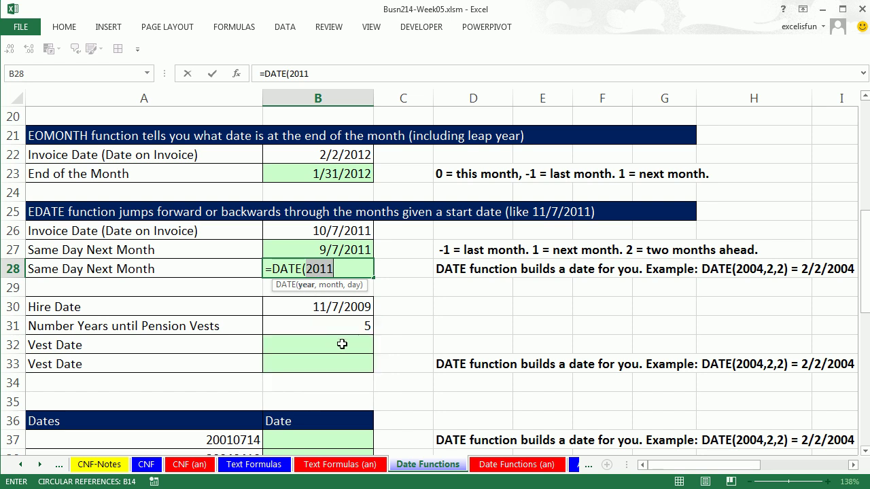
{"action": "key", "text": "ctrl+z"}
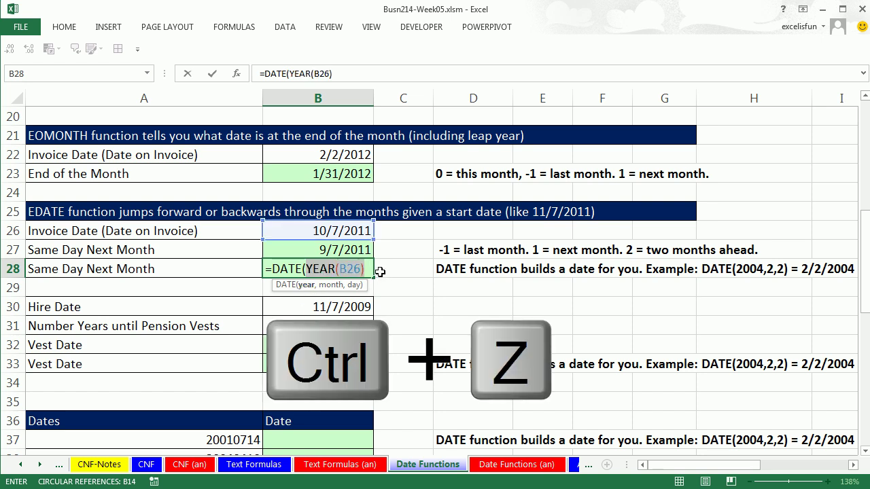
{"action": "key", "text": "F2"}
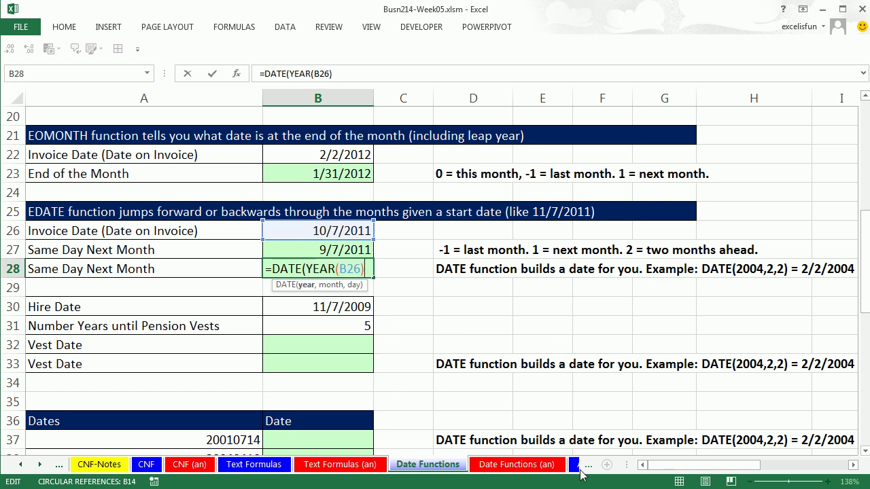
Step: Add MONTH(B26)+1 and DAY(B26) to complete =DATE(YEAR(B26),MONTH(B26)+1,DAY(B26)) in B28
{"action": "type", "text": ",mon"}
{"action": "key", "text": "Tab"}
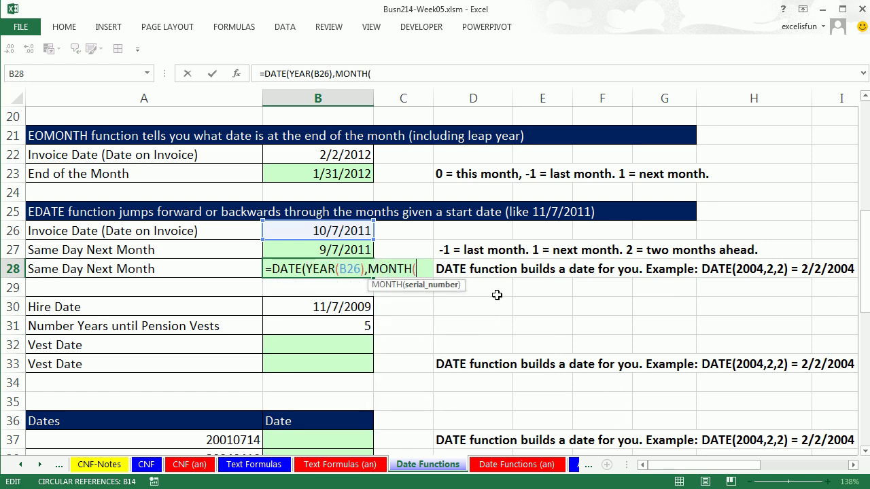
{"action": "left_click", "coordinate": [316, 229]}
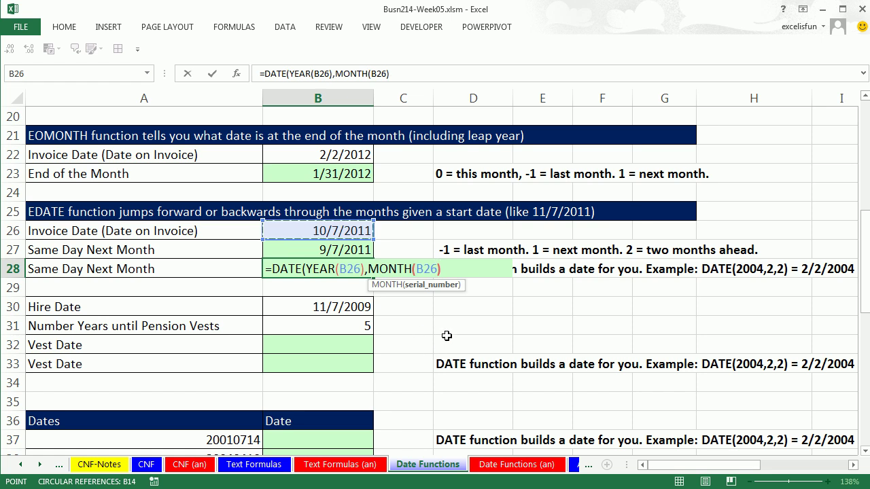
{"action": "type", "text": ")"}
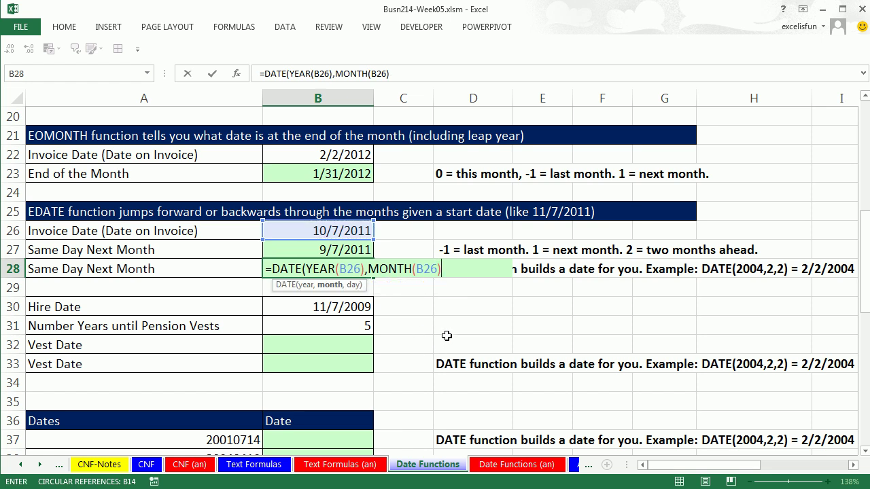
{"action": "type", "text": "+1,day"}
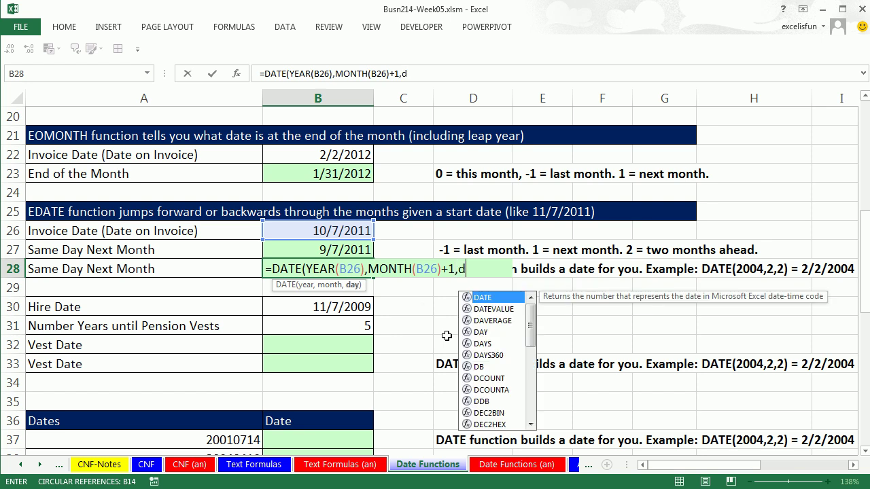
{"action": "key", "text": "Tab"}
{"action": "key", "text": "Up"}
{"action": "key", "text": "Up"}
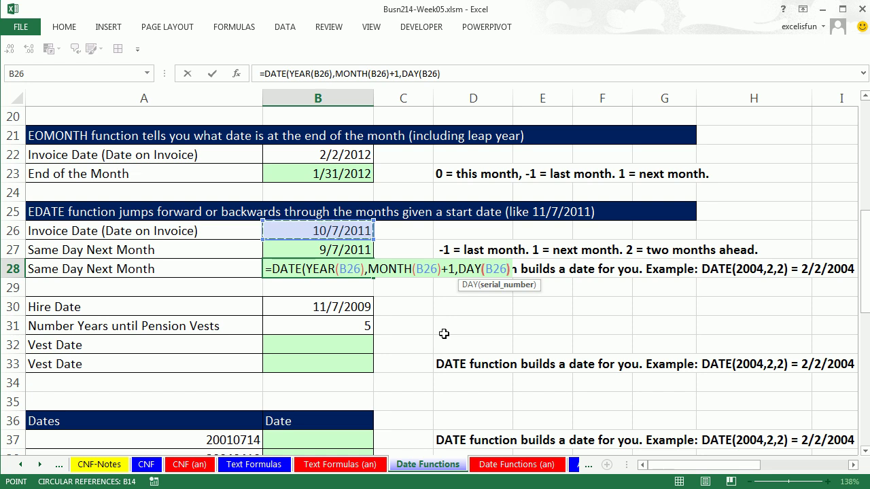
{"action": "type", "text": ")"}
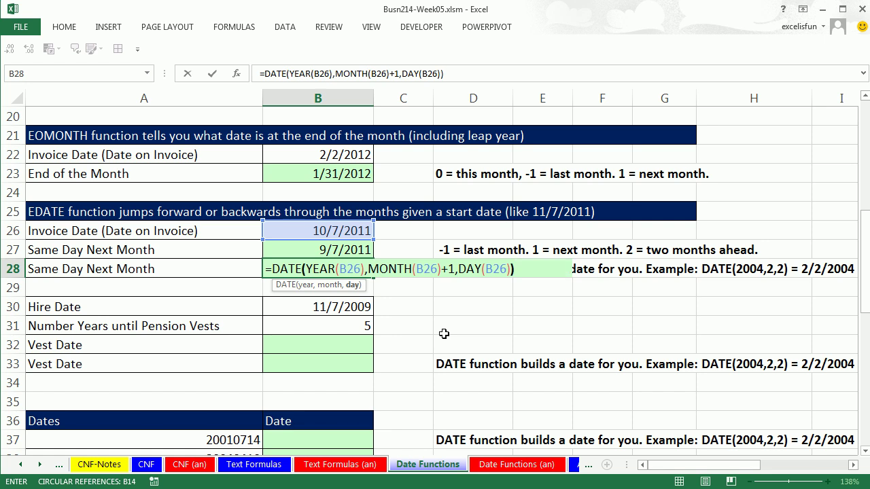
{"action": "type", "text": ")"}
{"action": "key", "text": "ctrl+Return"}
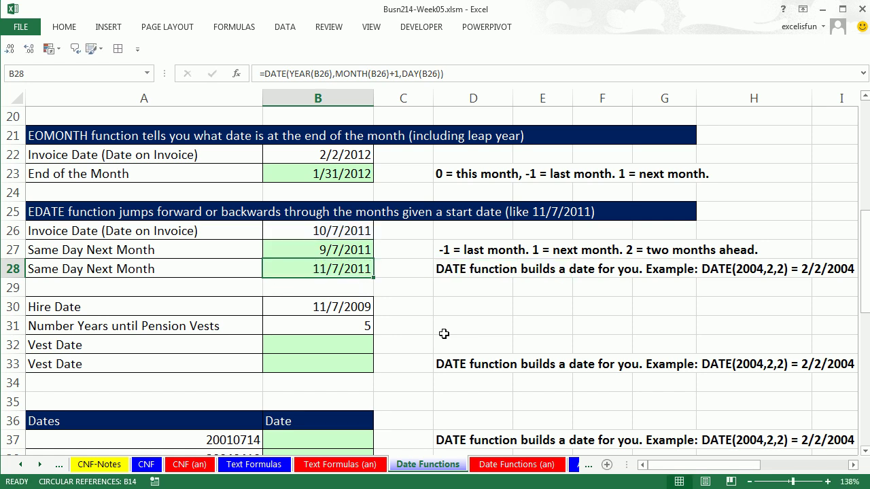
Step: Change B27's EDATE month offset from -1 to 1 so it shows 11/7/2011
{"action": "double_click", "coordinate": [294, 253]}
{"action": "left_click_drag", "start_coordinate": [349, 250], "coordinate": [337, 250]}
{"action": "type", "text": "1"}
{"action": "key", "text": "ctrl+Return"}
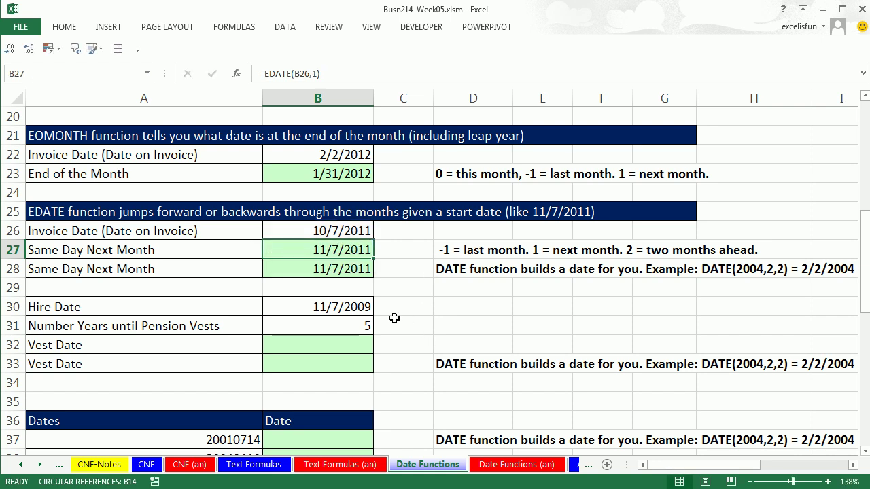
Step: Review B28's DATE formula references without changing it
{"action": "left_click", "coordinate": [340, 266]}
{"action": "double_click", "coordinate": [340, 266]}
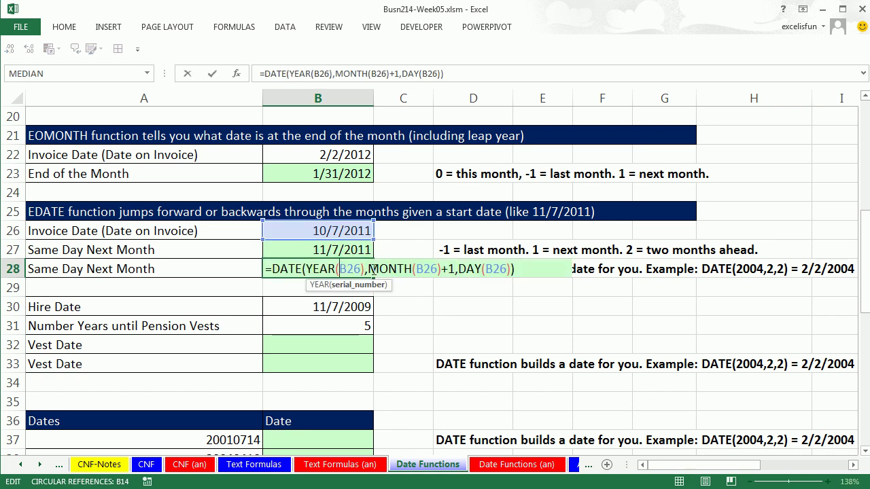
{"action": "key", "text": "Escape"}
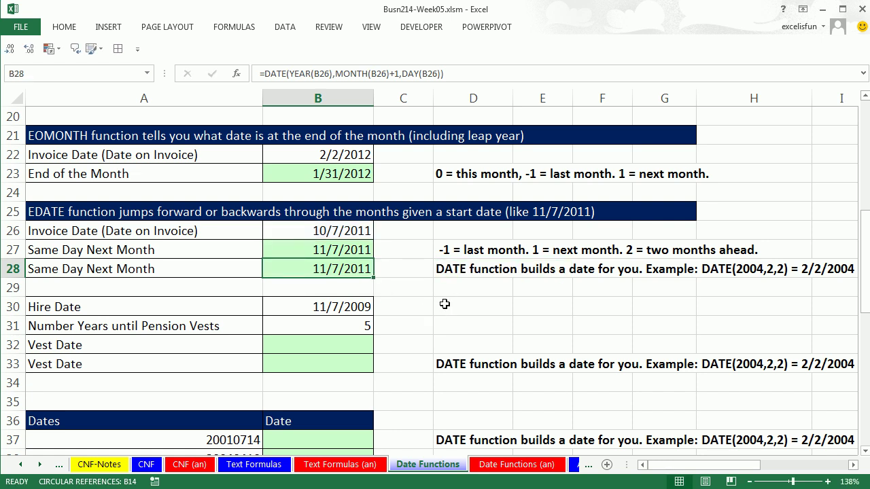
{"action": "double_click", "coordinate": [357, 270]}
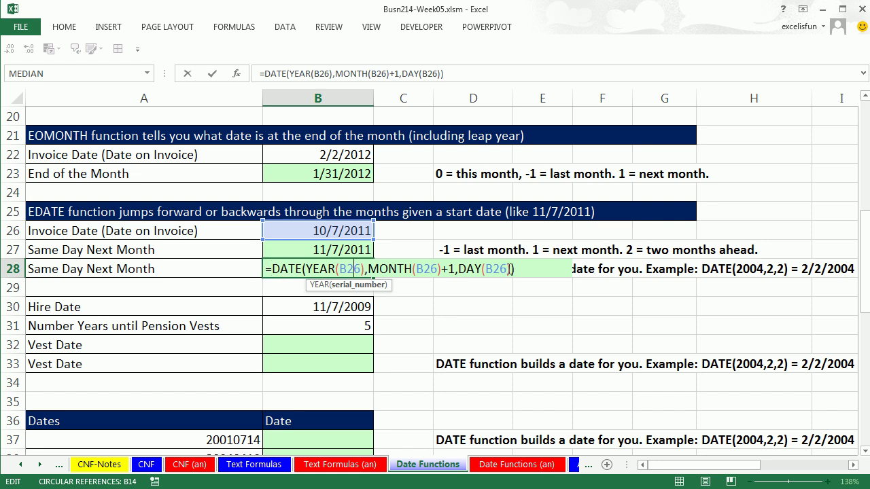
{"action": "key", "text": "Escape"}
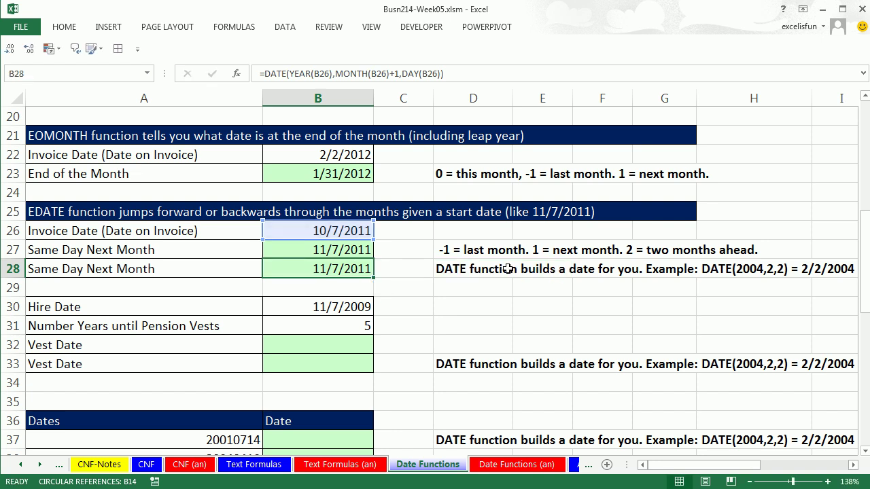
{"action": "scroll", "coordinate": [407, 271], "scroll_direction": "down", "scroll_amount": 1}
{"action": "scroll", "coordinate": [381, 268], "scroll_direction": "up", "scroll_amount": 1}
{"action": "double_click", "coordinate": [334, 267]}
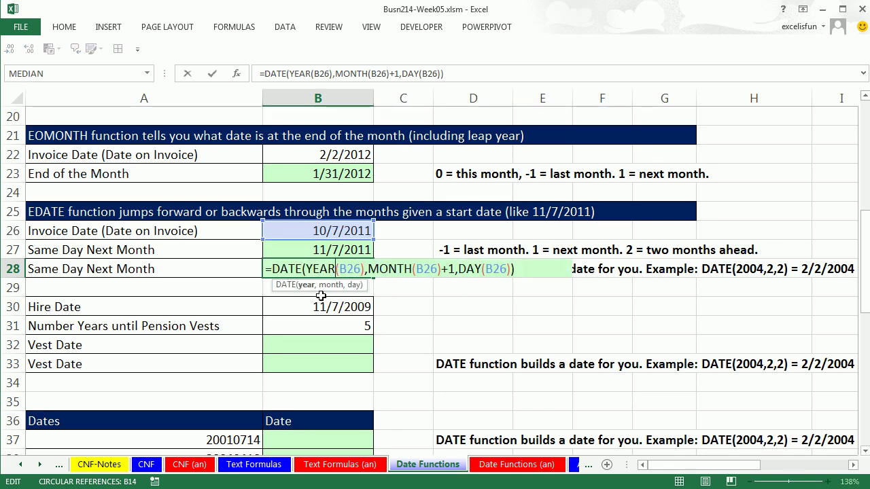
{"action": "key", "text": "Escape"}
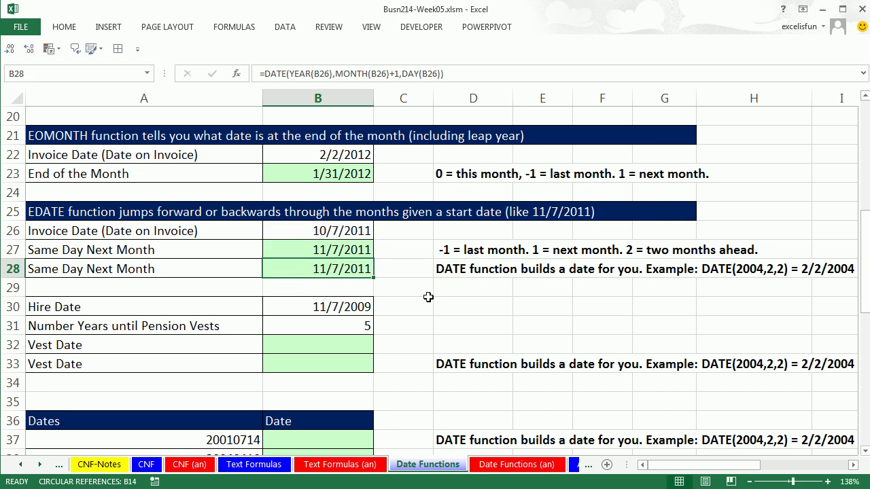
{"action": "left_click", "coordinate": [359, 342]}
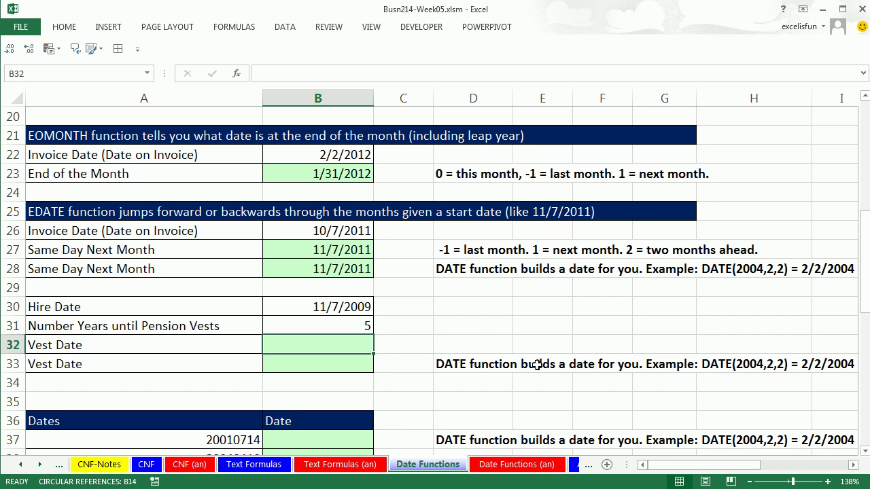
Step: Enter =EDATE(B30,B31*12) in B32 to get the vest date 11/7/2014
{"action": "type", "text": "=ed"}
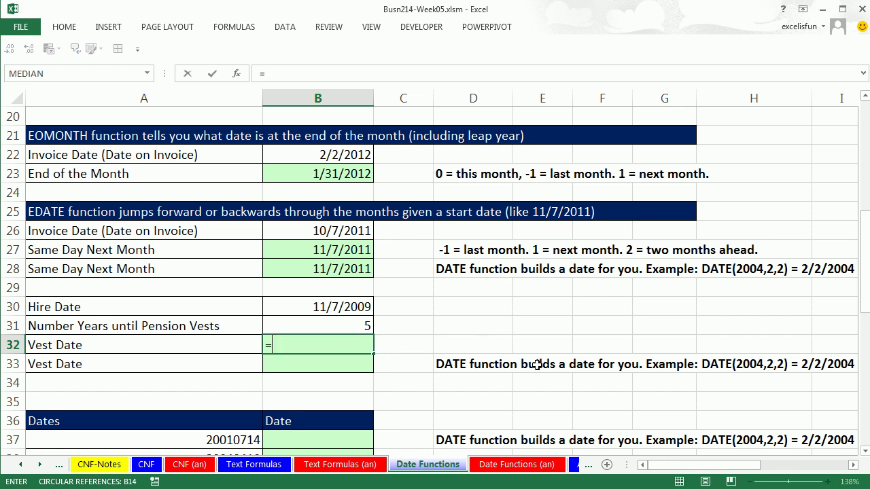
{"action": "key", "text": "Tab"}
{"action": "key", "text": "Up"}
{"action": "key", "text": "Up"}
{"action": "type", "text": ","}
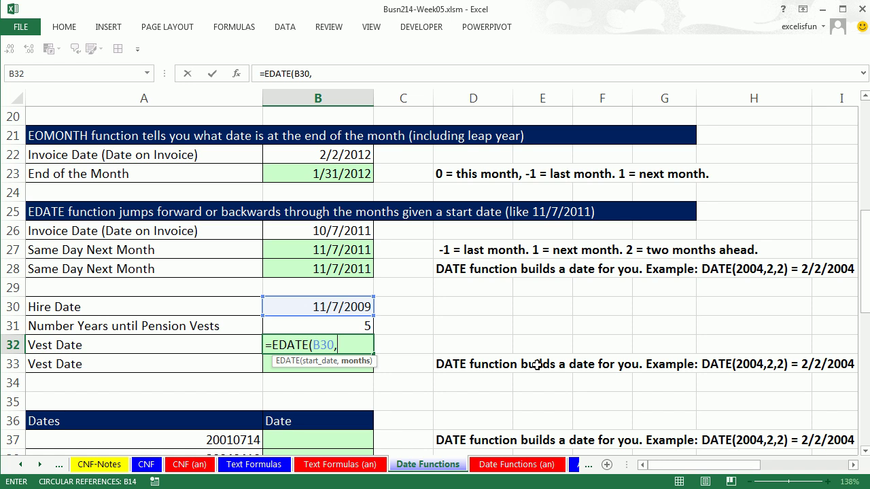
{"action": "key", "text": "Up"}
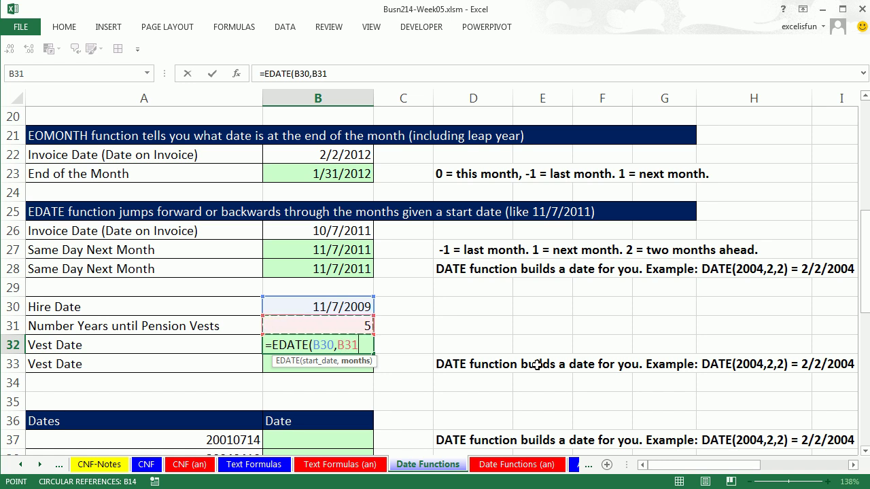
{"action": "type", "text": "*12"}
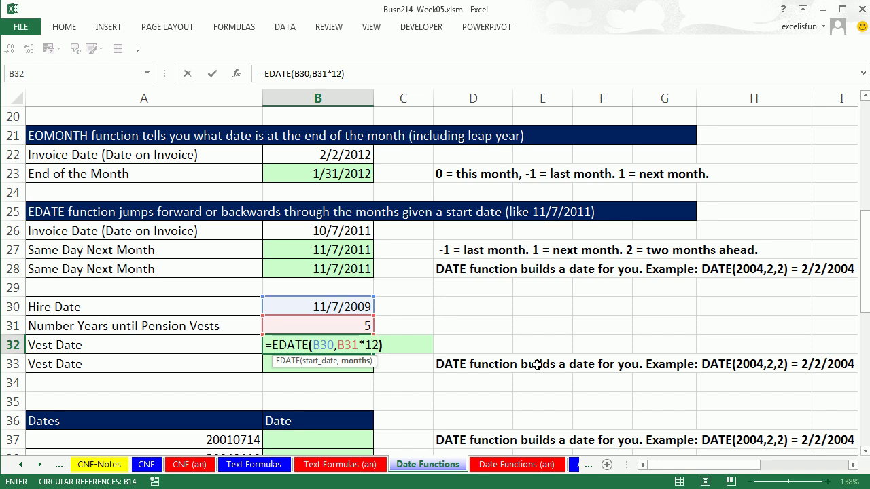
{"action": "type", "text": ")"}
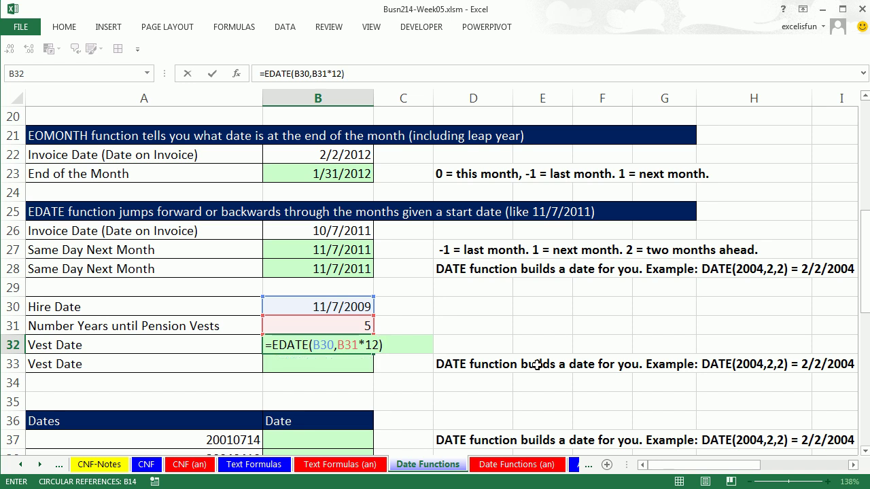
{"action": "key", "text": "ctrl+Return"}
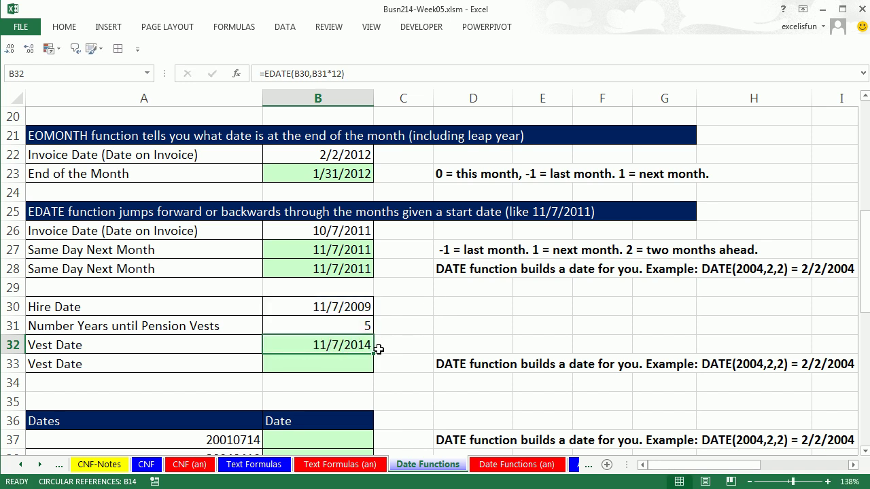
Step: Enter =DATE(YEAR(B30)+B31,MONTH(B30),DAY(B30)) in B33, returning 11/7/2014
{"action": "left_click", "coordinate": [357, 365]}
{"action": "type", "text": "=DATE(YEAR(B30)+B31,MONTH(B30),DAY("}
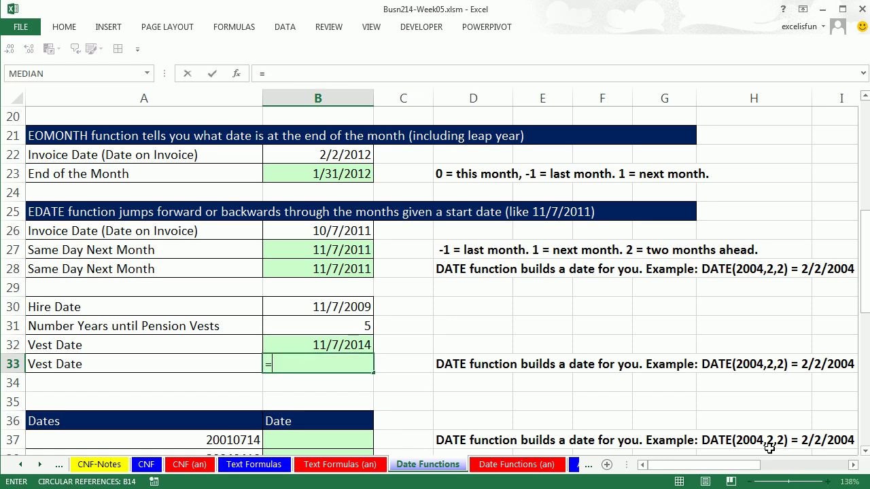
{"action": "key", "text": "Up"}
{"action": "key", "text": "Up"}
{"action": "key", "text": "Up"}
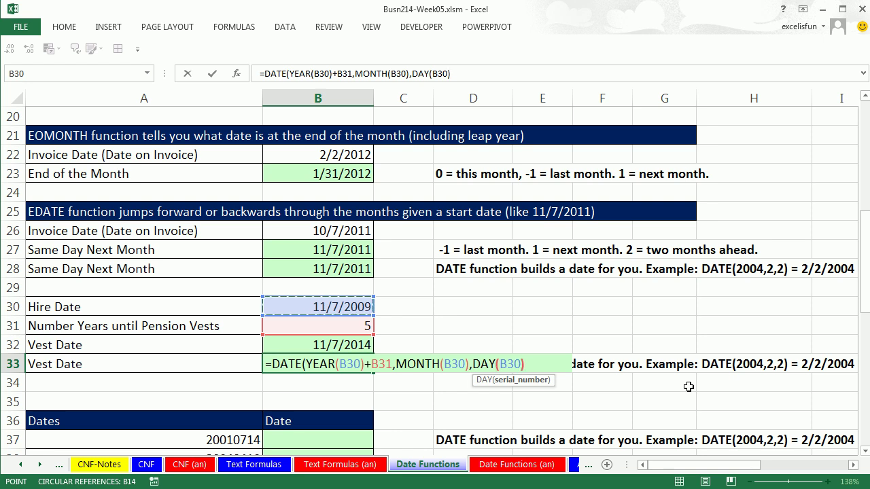
{"action": "type", "text": ")"}
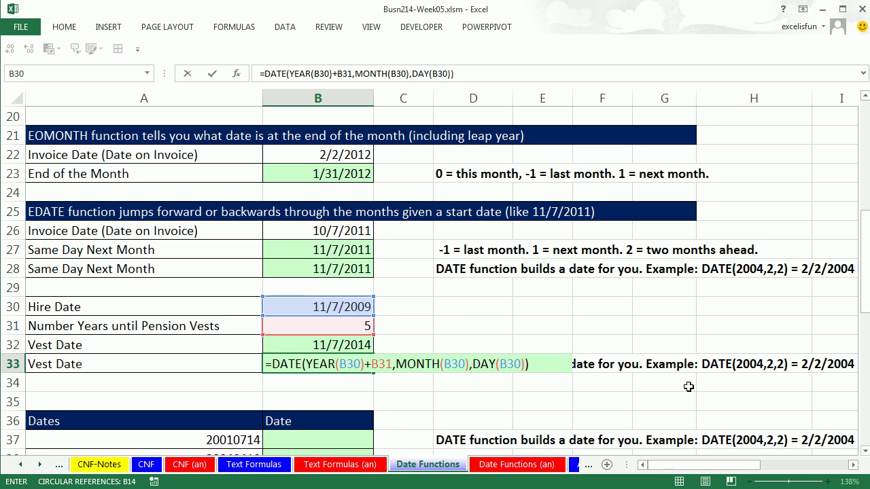
{"action": "type", "text": ")"}
{"action": "key", "text": "ctrl+Return"}
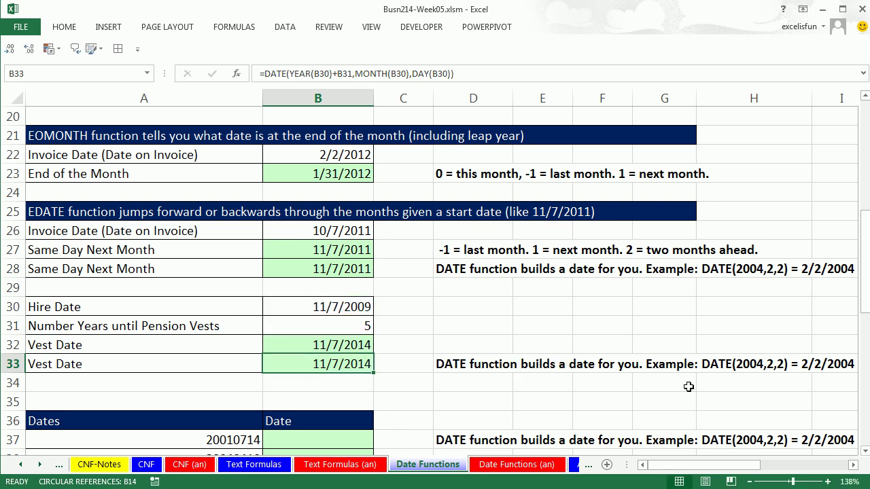
Step: In B37 begin =DATE(LEFT(A37,4), taking the year from the text date 20010714
{"action": "scroll", "coordinate": [866, 453], "scroll_direction": "down", "scroll_amount": 3}
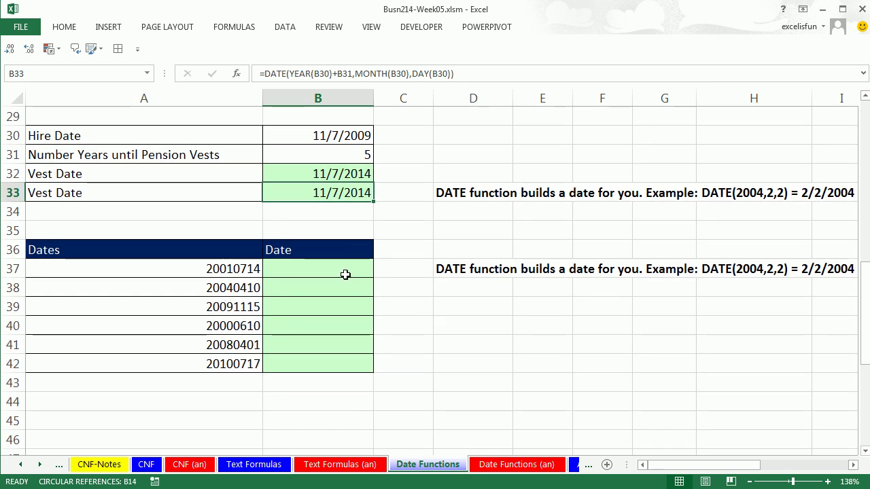
{"action": "left_click", "coordinate": [348, 274]}
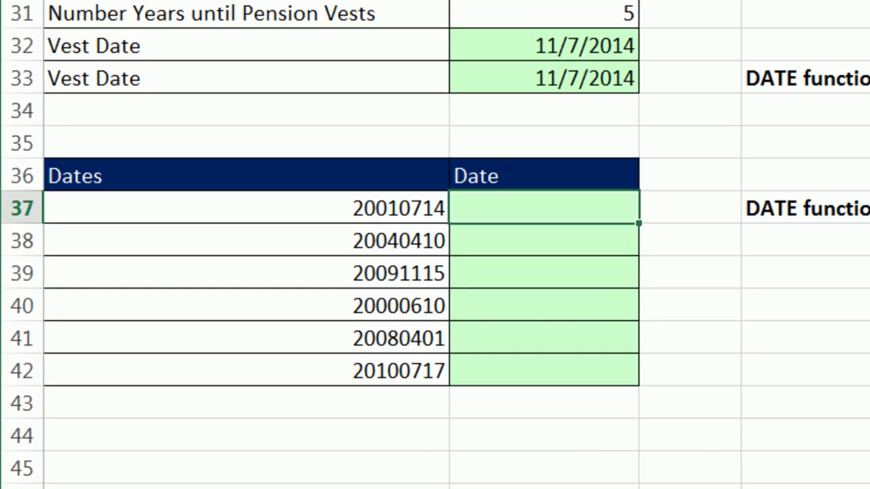
{"action": "type", "text": "=date"}
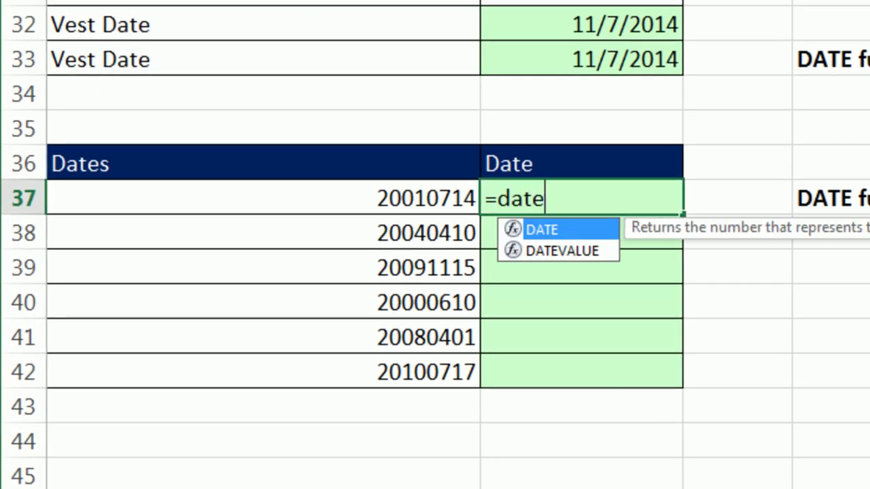
{"action": "key", "text": "Tab"}
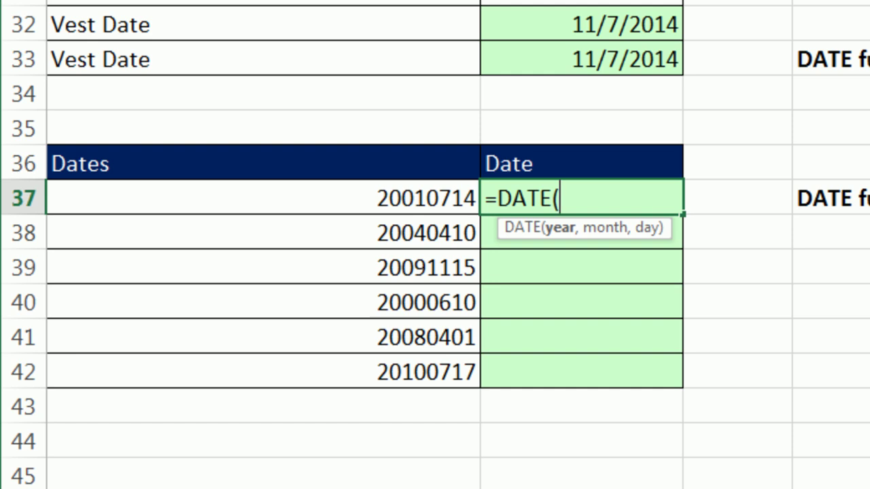
{"action": "type", "text": "left"}
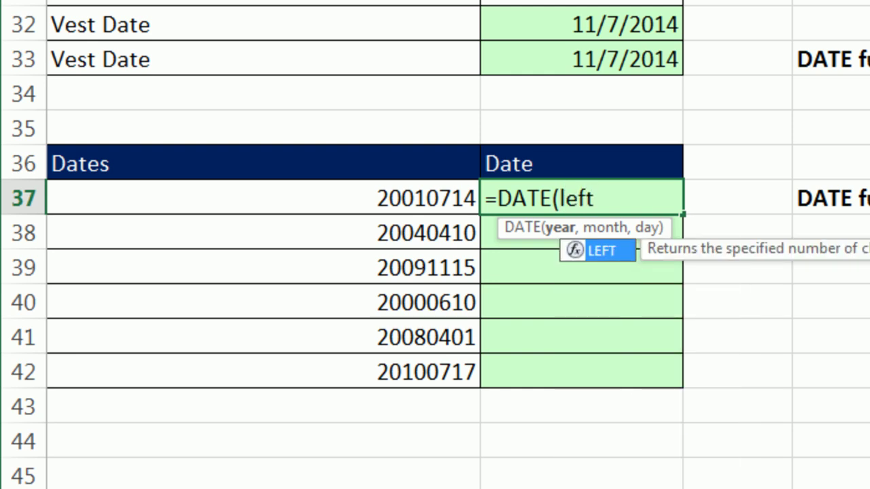
{"action": "key", "text": "Tab"}
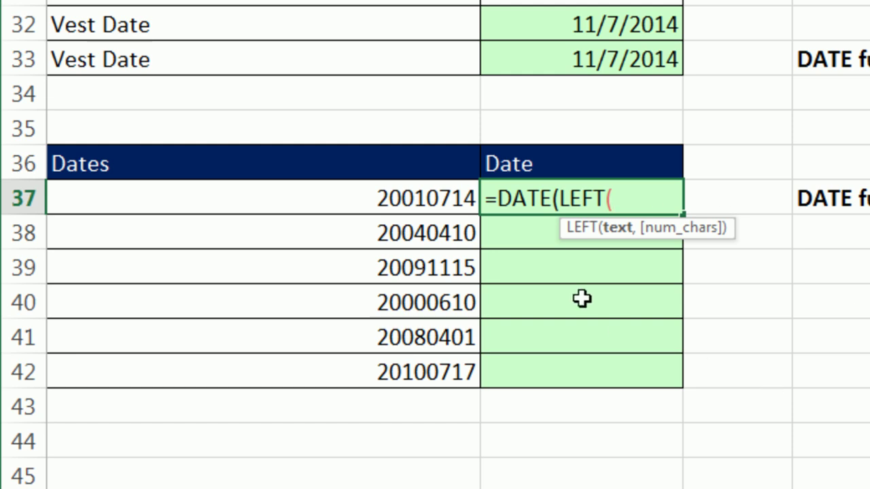
{"action": "left_click", "coordinate": [429, 196]}
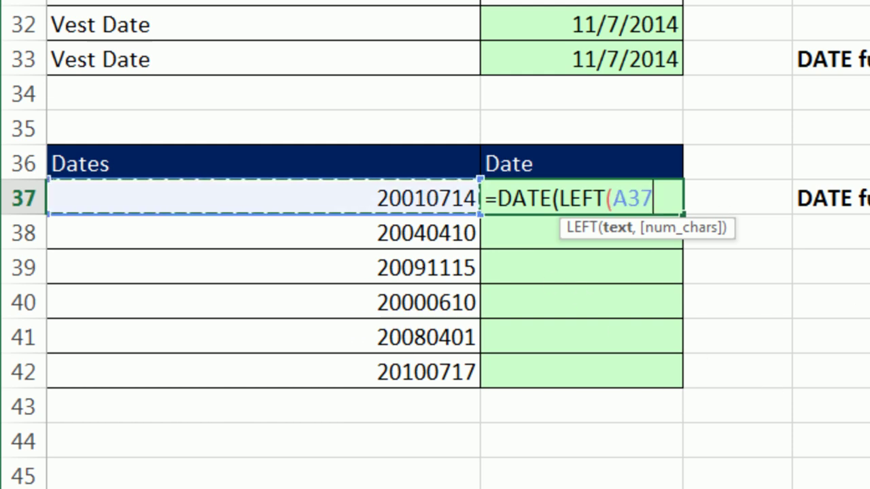
{"action": "type", "text": ",4),"}
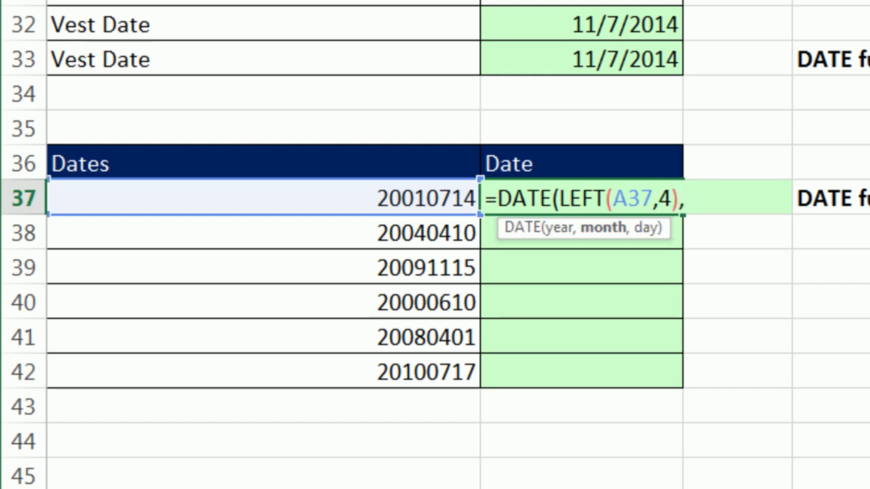
{"action": "type", "text": "mi"}
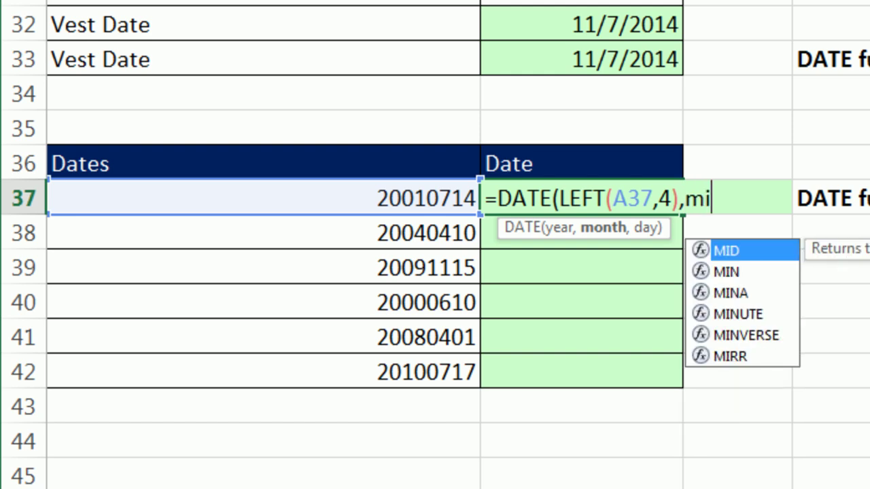
Step: Add MID(A37,5,2) and RIGHT(A37,2) as the month and day arguments
{"action": "key", "text": "Tab"}
{"action": "left_click", "coordinate": [265, 197]}
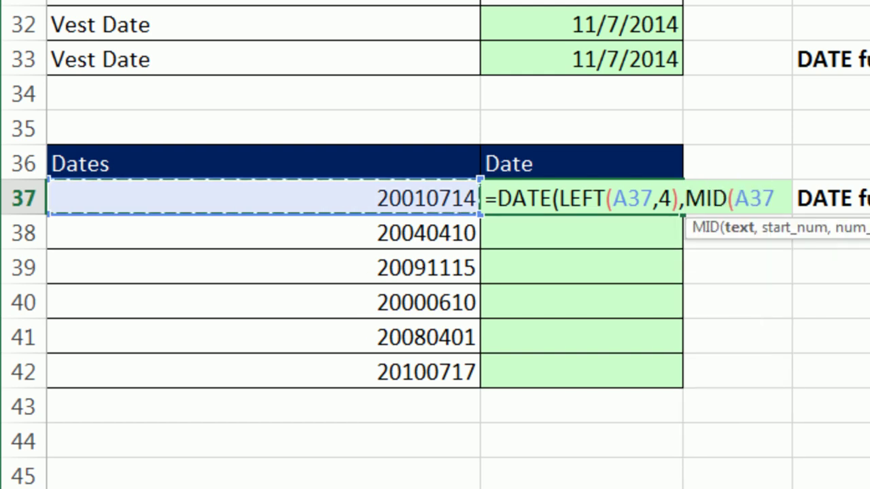
{"action": "type", "text": ","}
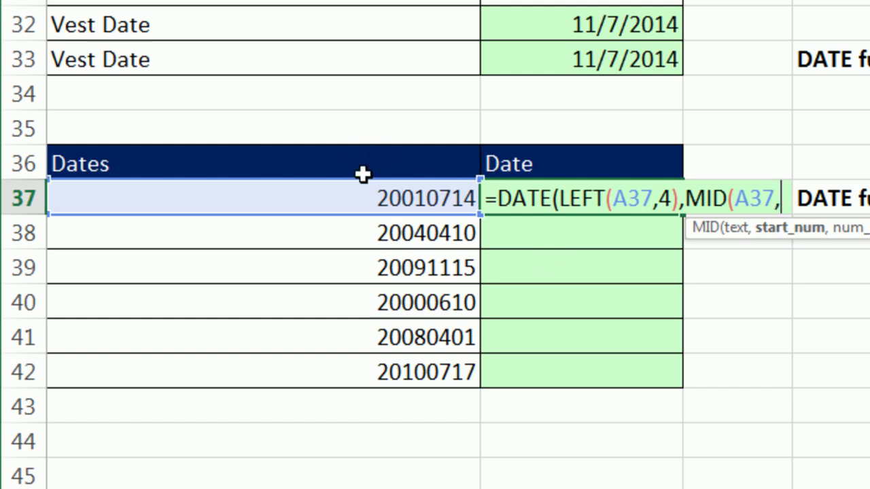
{"action": "type", "text": "5"}
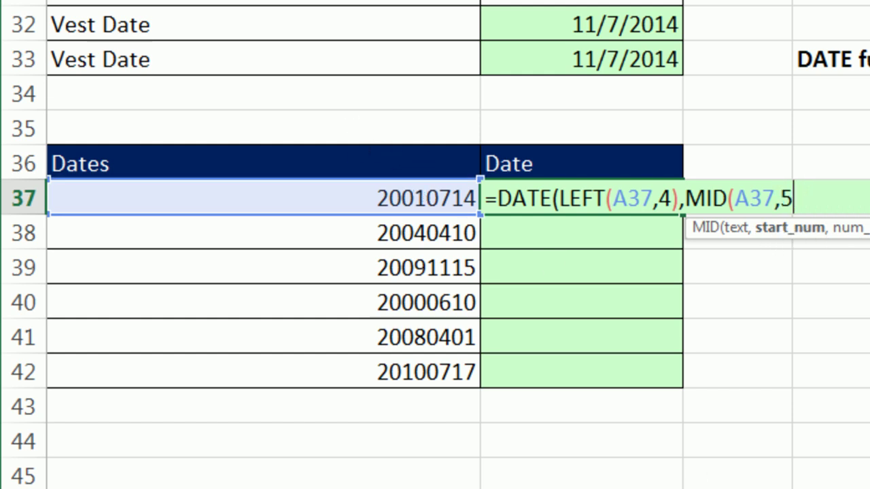
{"action": "type", "text": ","}
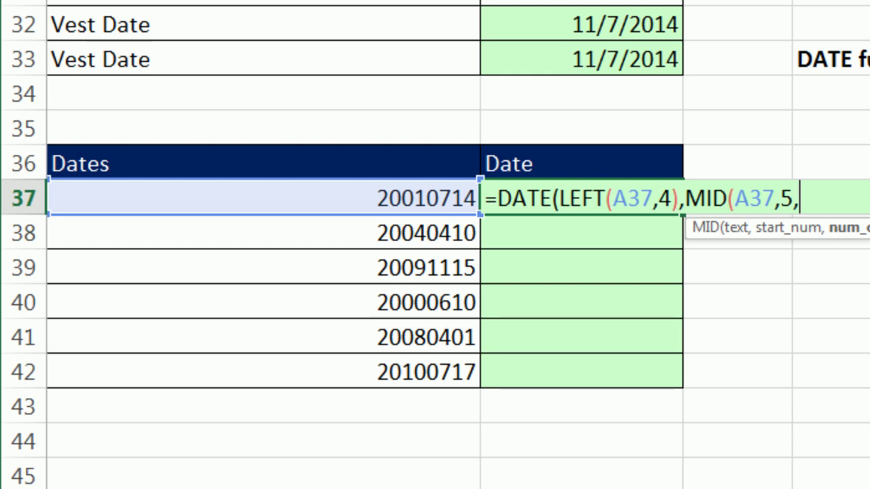
{"action": "type", "text": "2)"}
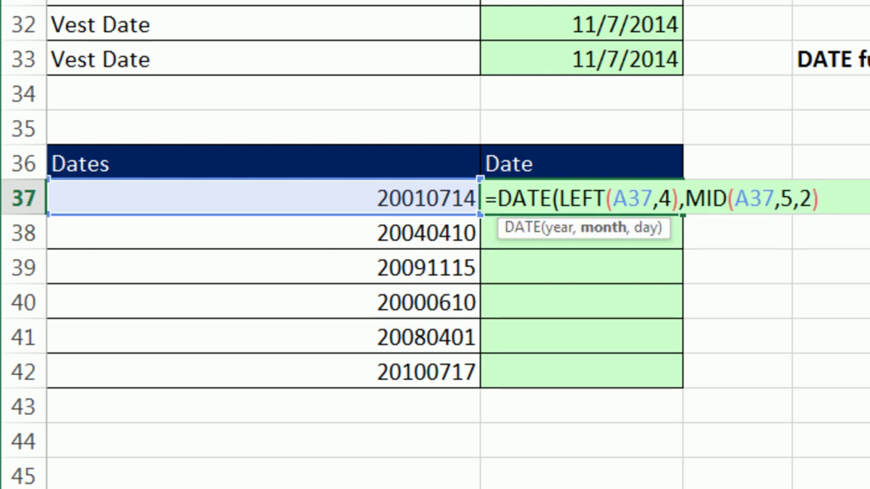
{"action": "type", "text": ",r"}
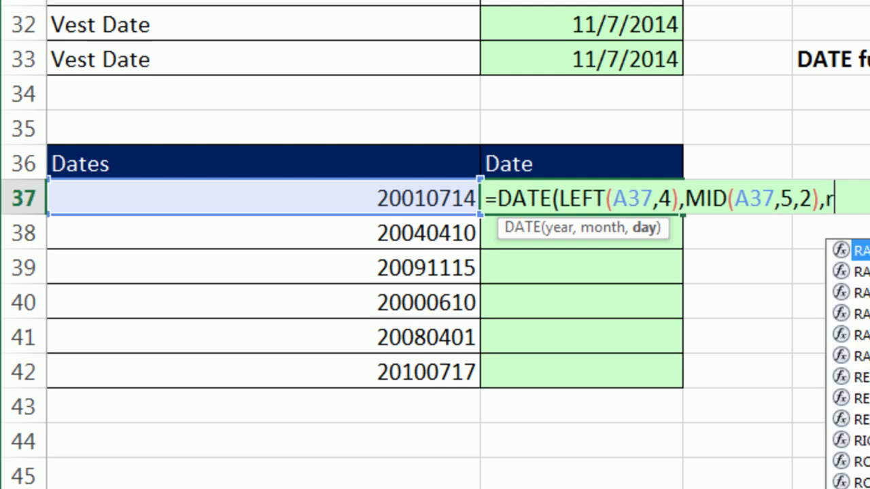
{"action": "type", "text": "ig"}
{"action": "key", "text": "Tab"}
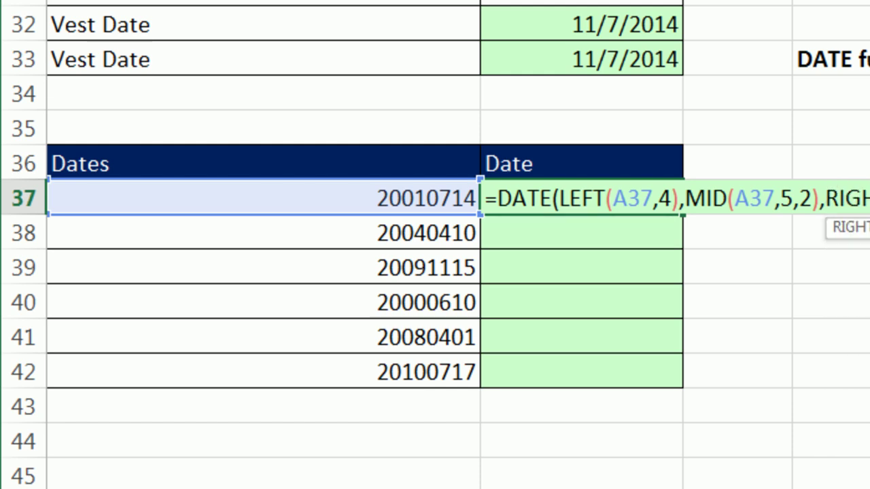
{"action": "left_click", "coordinate": [261, 197]}
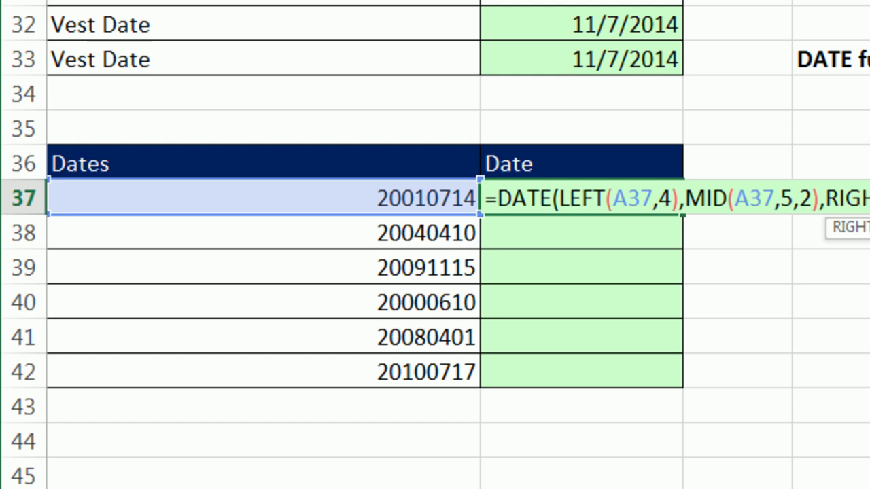
{"action": "type", "text": ",2)"}
{"action": "type", "text": ")"}
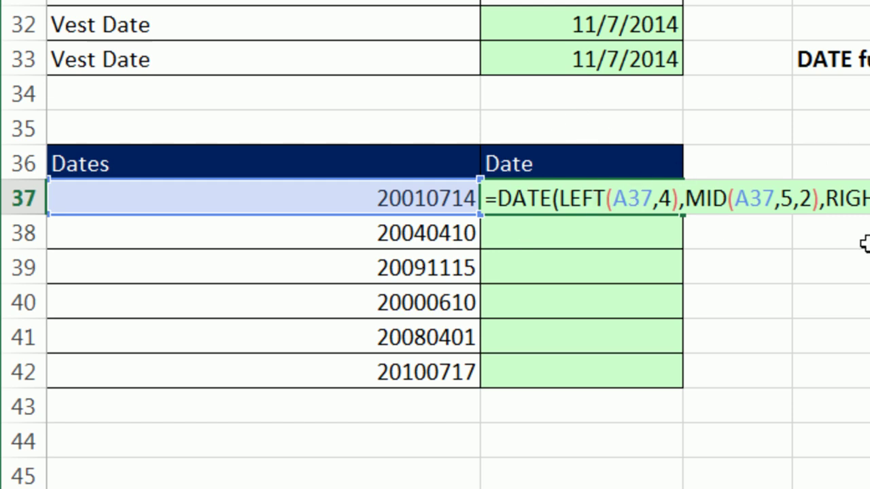
Step: Enter B37's DATE formula and fill it down to B42, checking the 7/17/2010 result
{"action": "key", "text": "ctrl+Return"}
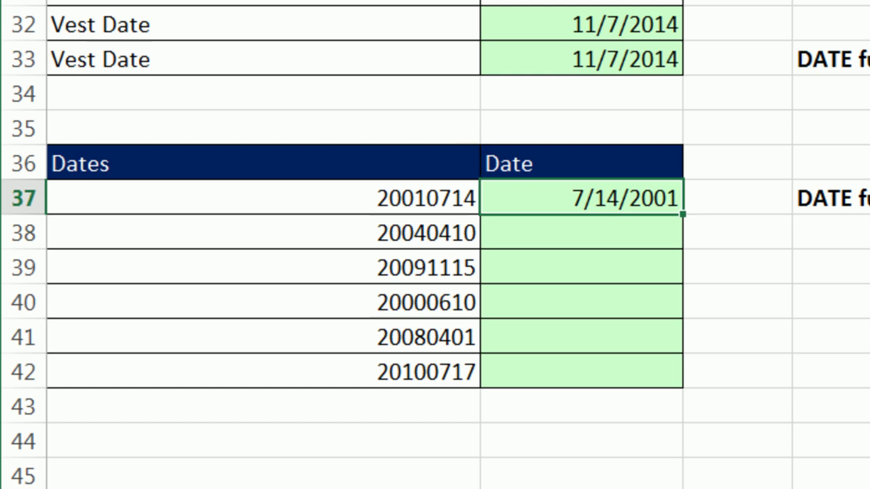
{"action": "double_click", "coordinate": [682, 214]}
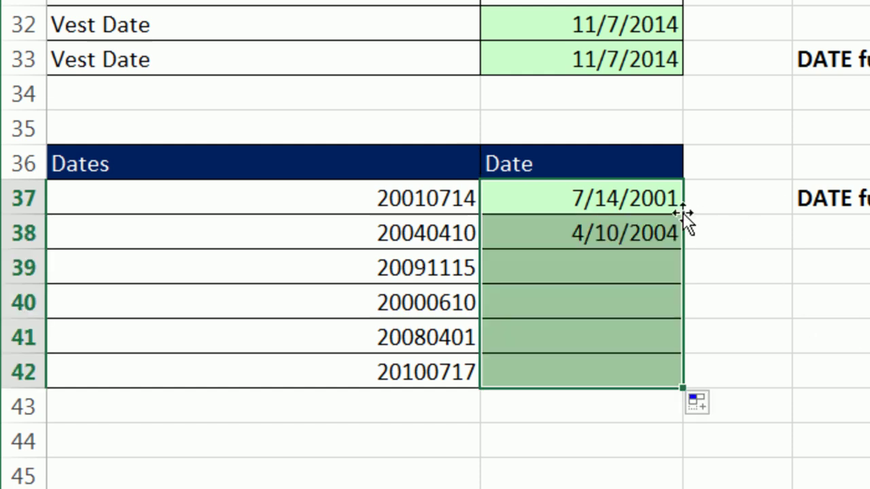
{"action": "left_click", "coordinate": [620, 367]}
{"action": "key", "text": "F2"}
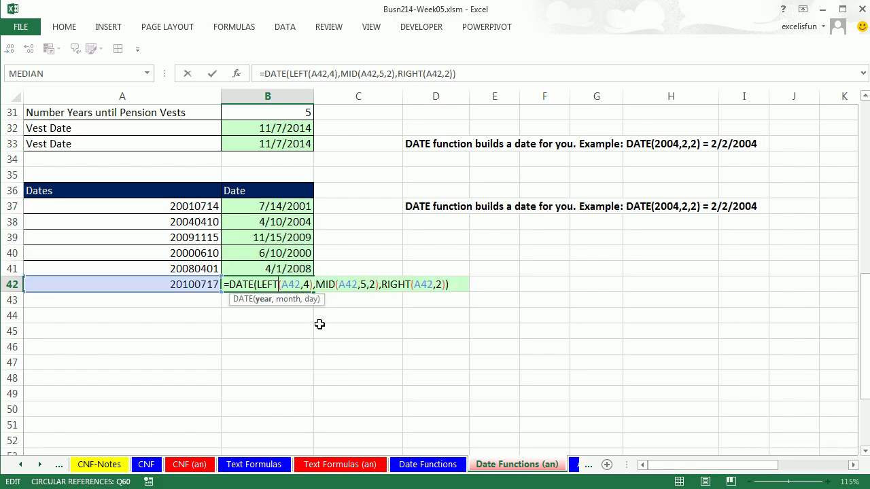
{"action": "key", "text": "Return"}
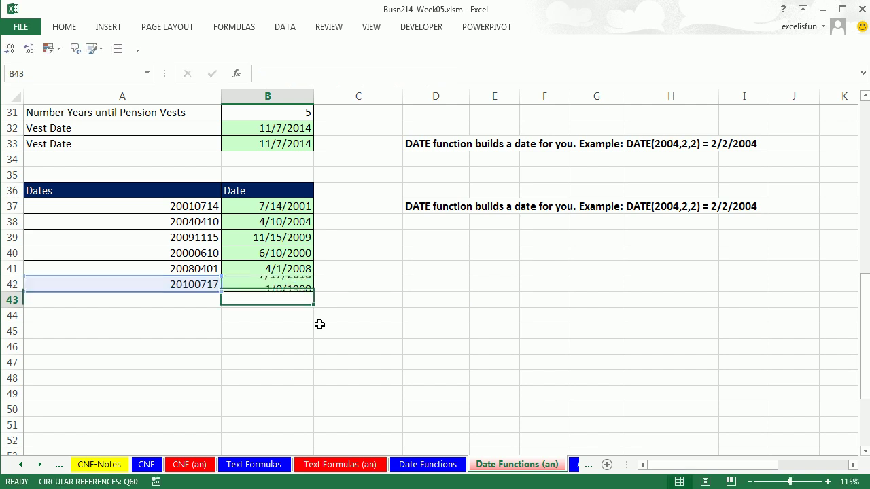
Step: Copy the Dates table A36:B42 to A44 and clear the copied Date cells B45:B50
{"action": "left_click_drag", "start_coordinate": [197, 197], "coordinate": [254, 286]}
{"action": "key", "text": "ctrl+c"}
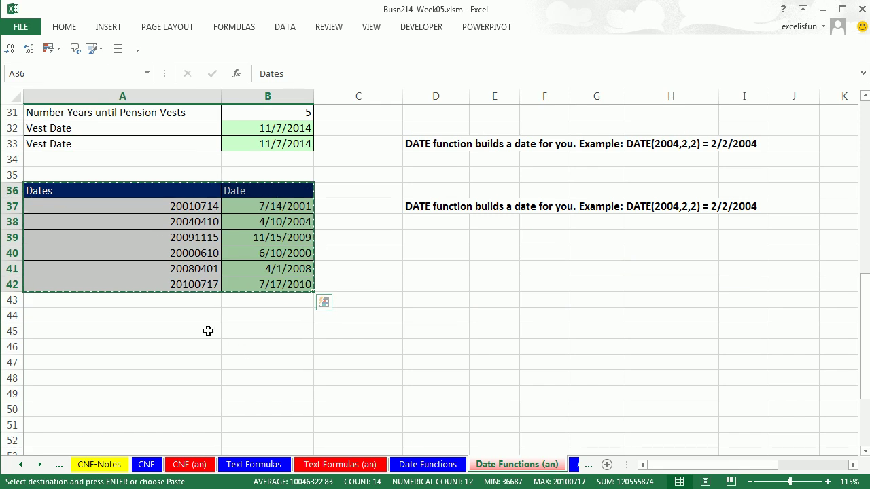
{"action": "left_click", "coordinate": [194, 319]}
{"action": "key", "text": "ctrl+v"}
{"action": "left_click_drag", "start_coordinate": [272, 330], "coordinate": [281, 412]}
{"action": "key", "text": "Delete"}
Step: Review the original DATE formula in B37
{"action": "left_click", "coordinate": [275, 205]}
{"action": "double_click", "coordinate": [275, 206]}
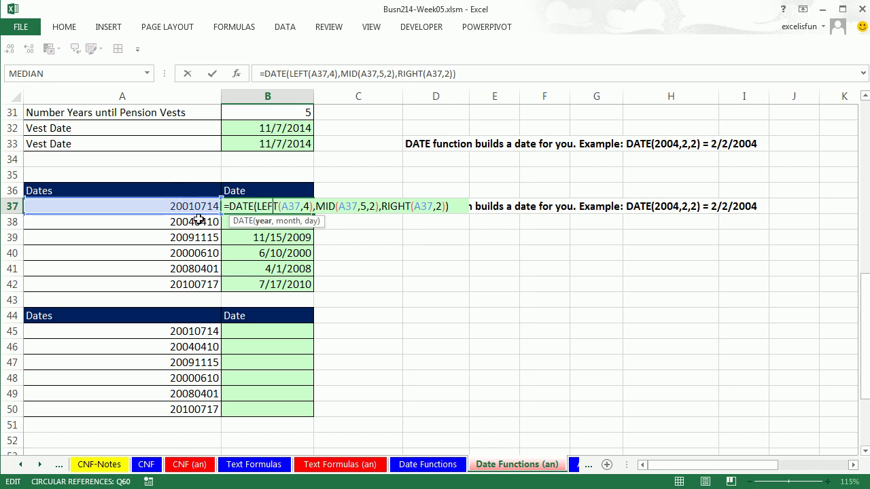
{"action": "left_click", "coordinate": [247, 336]}
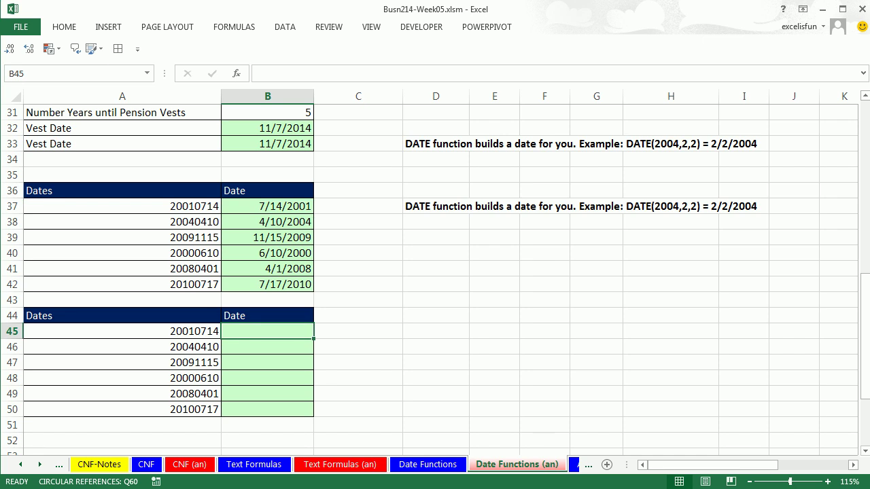
Step: Enter =TEXT(A45,"0000\/00\/00") in B45 to show 20010714 as 2001/07/14
{"action": "type", "text": "=tex"}
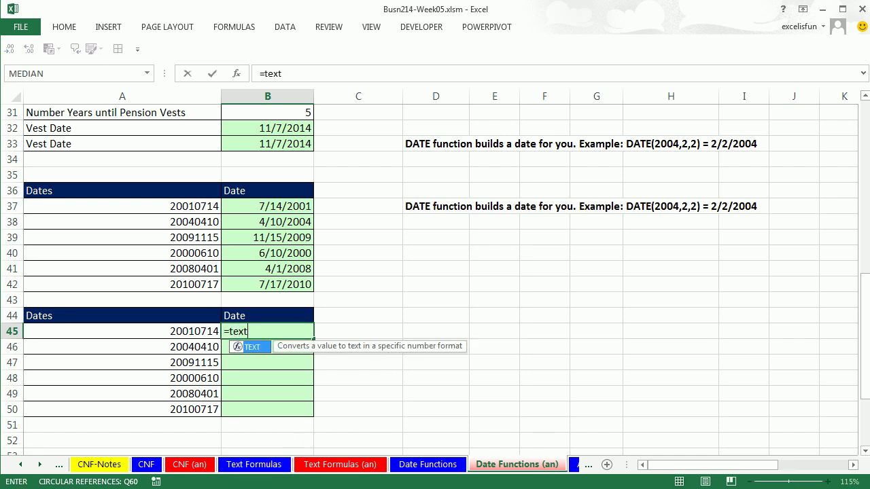
{"action": "type", "text": "t"}
{"action": "key", "text": "Tab"}
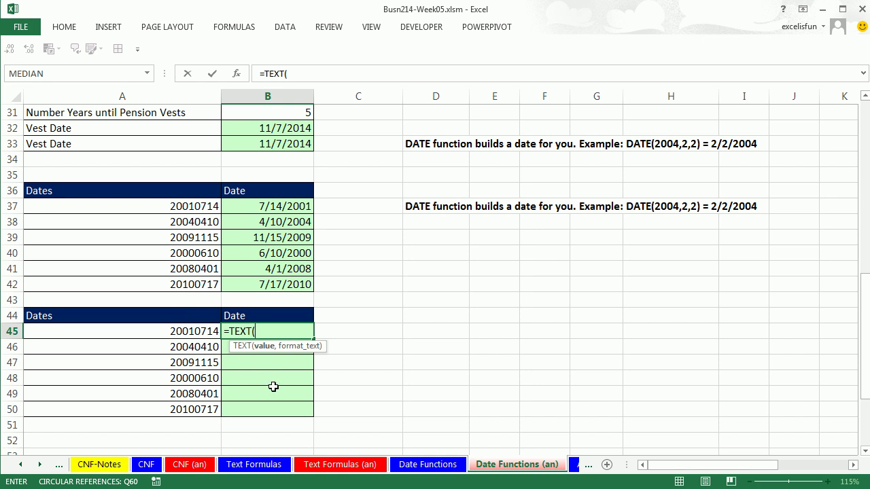
{"action": "left_click", "coordinate": [210, 333]}
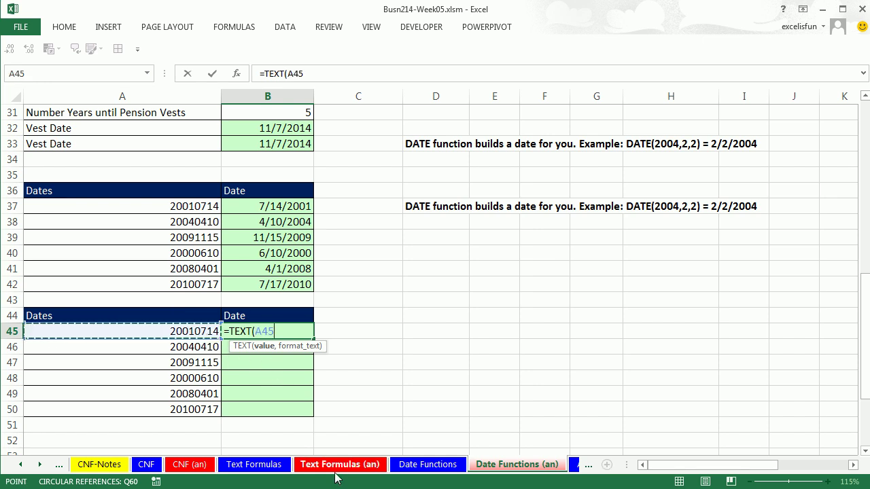
{"action": "type", "text": ","}
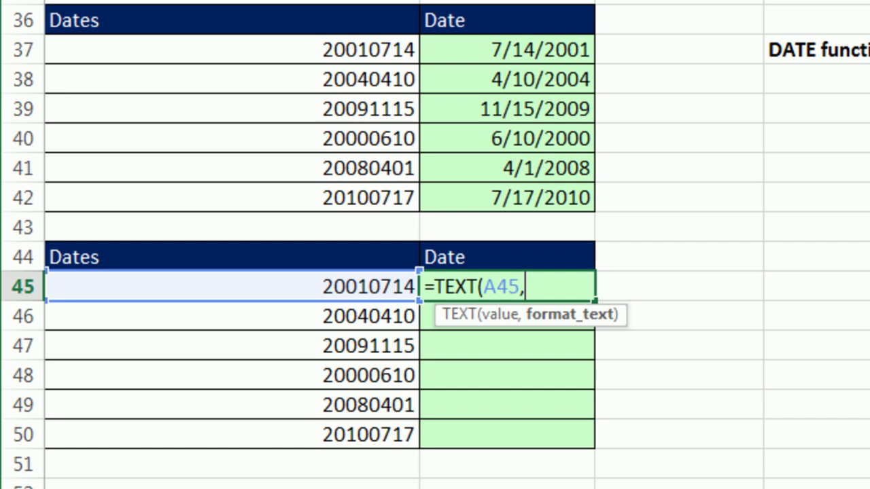
{"action": "type", "text": "\"0000"}
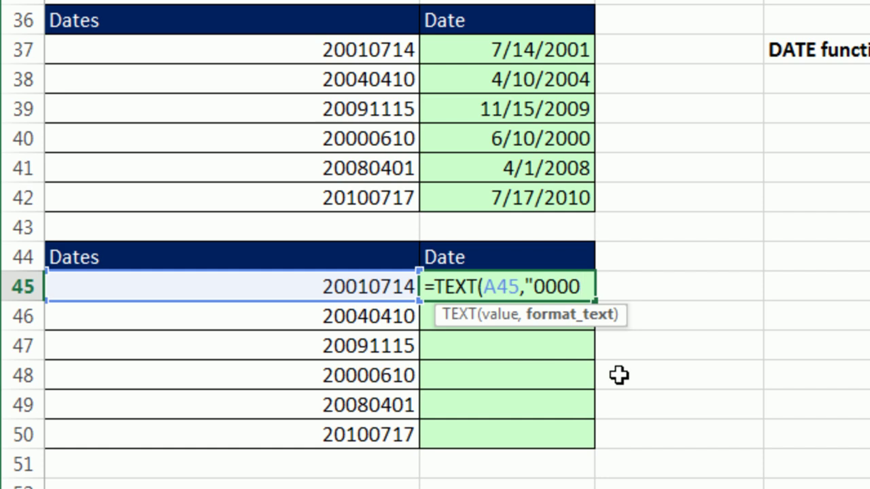
{"action": "type", "text": "\\/"}
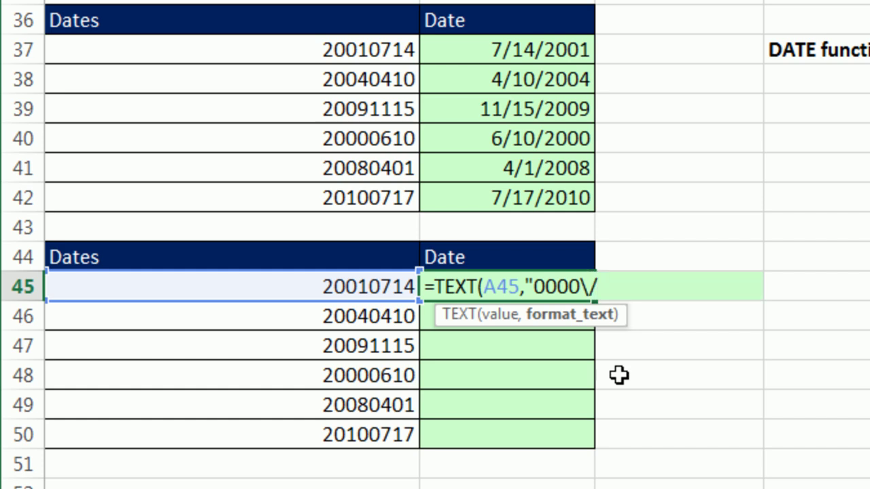
{"action": "type", "text": "00\\/00"}
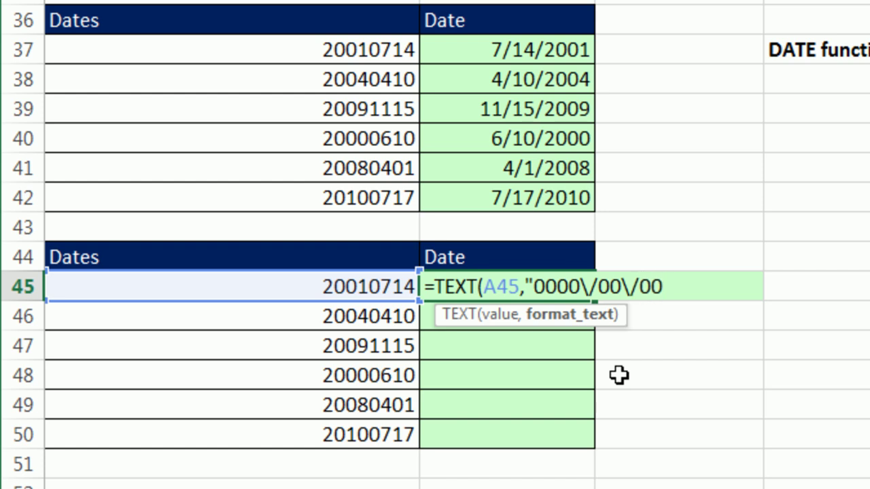
{"action": "type", "text": "\")"}
{"action": "key", "text": "ctrl+Return"}
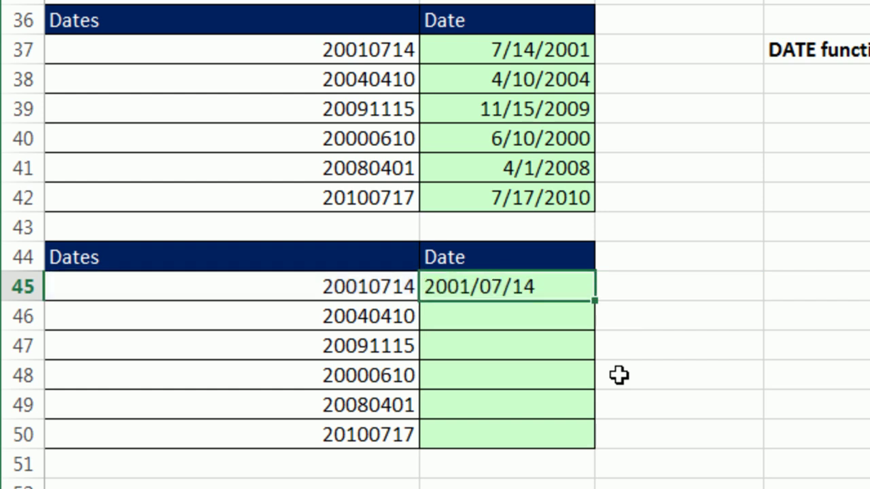
Step: Fill the TEXT formula down to B50 and append +0, giving real dates through 7/17/2010
{"action": "double_click", "coordinate": [593, 303]}
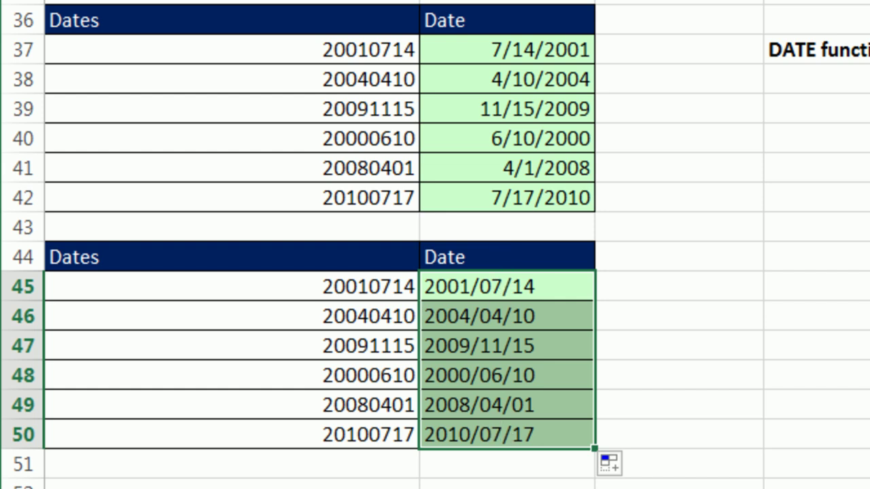
{"action": "key", "text": "F2"}
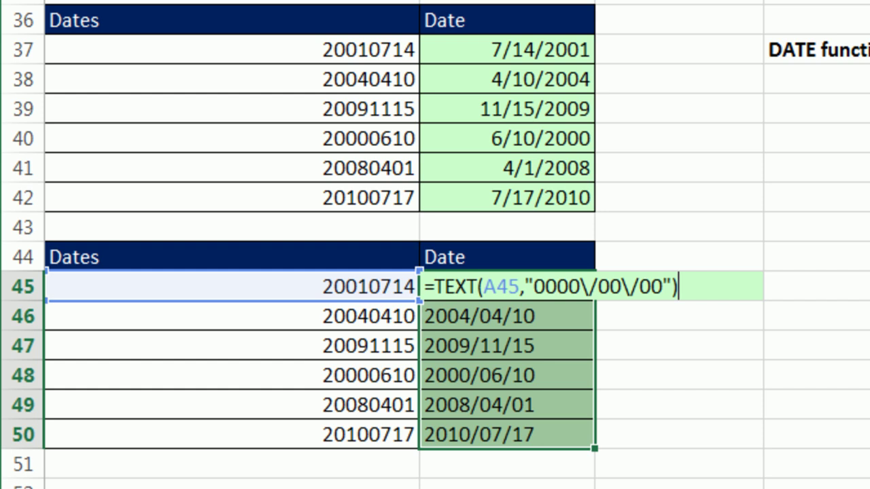
{"action": "type", "text": "+0"}
{"action": "key", "text": "ctrl+Return"}
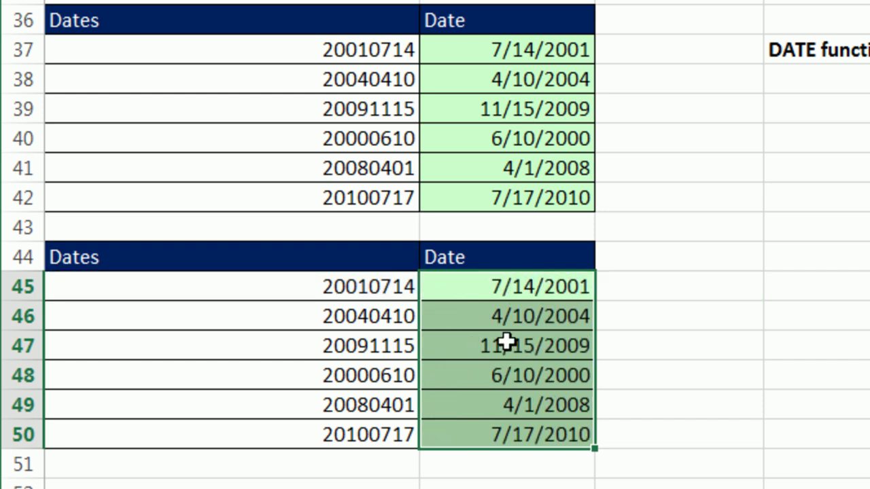
{"action": "double_click", "coordinate": [557, 434]}
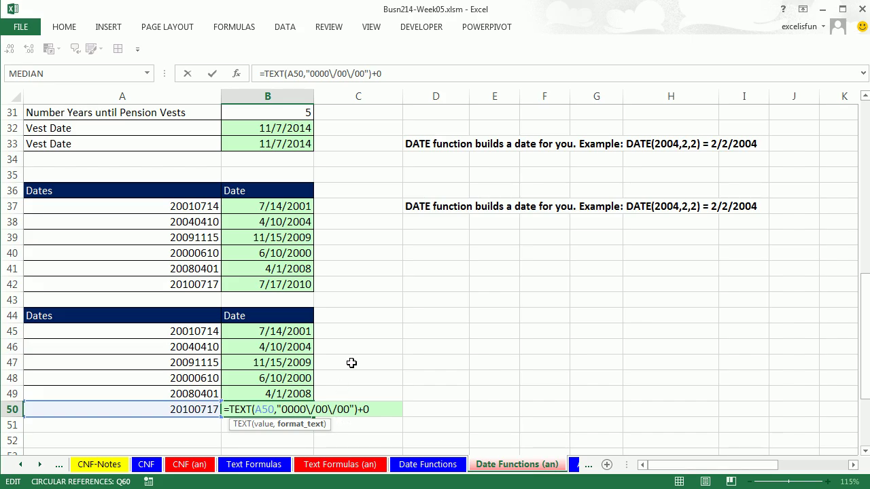
{"action": "key", "text": "ctrl+Return"}
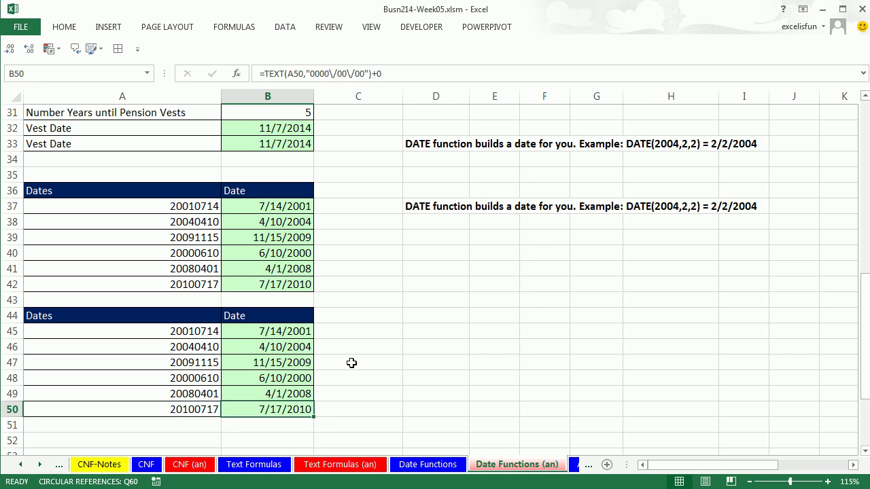
{"action": "double_click", "coordinate": [287, 210]}
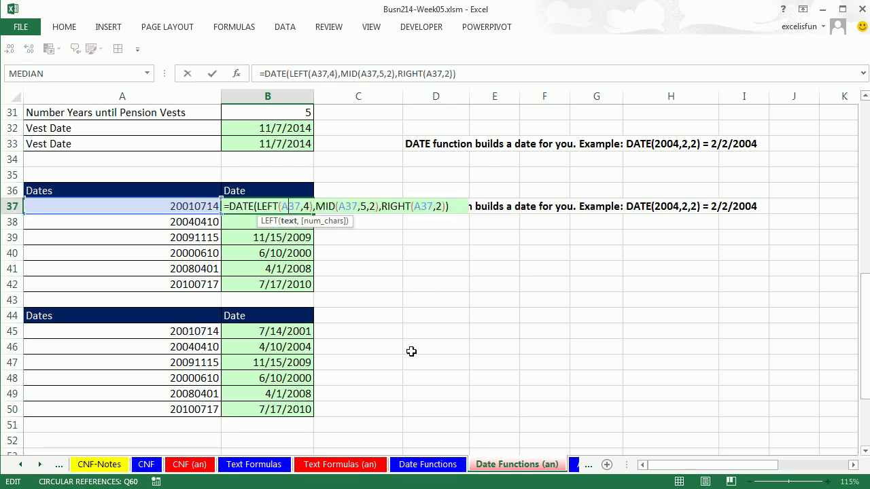
{"action": "key", "text": "ctrl+Return"}
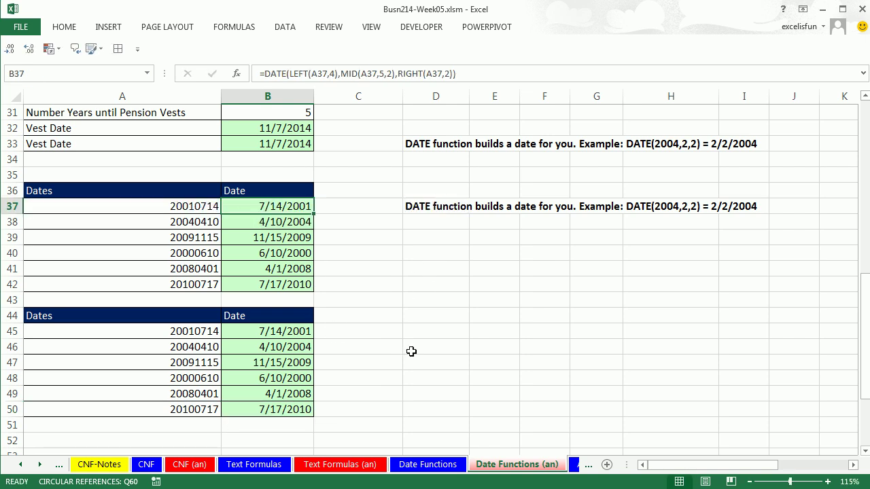